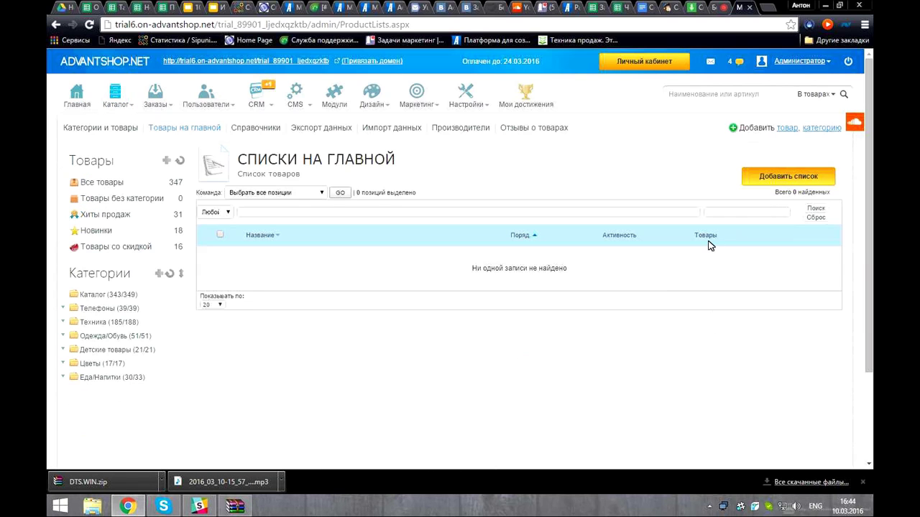
Step: Create a home page product list named "Весна" and save it
key("alt+shift")
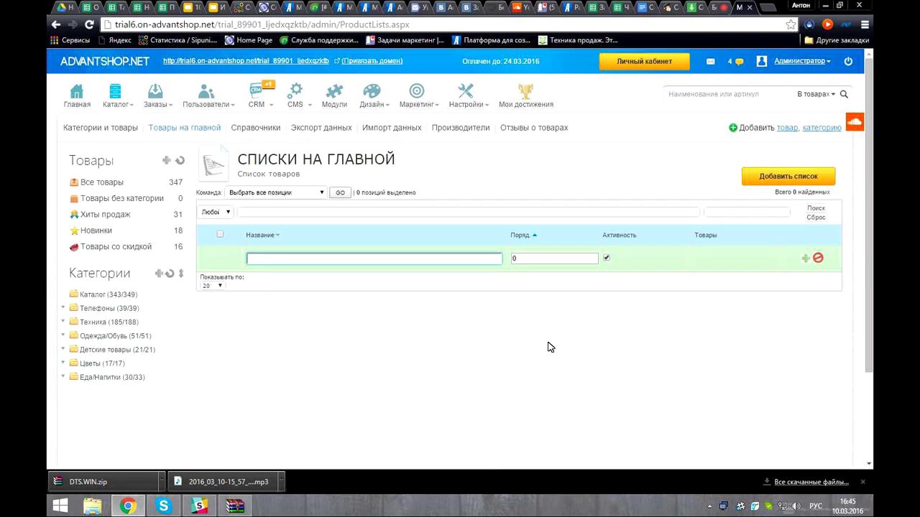
type("Весна")
key("Return")
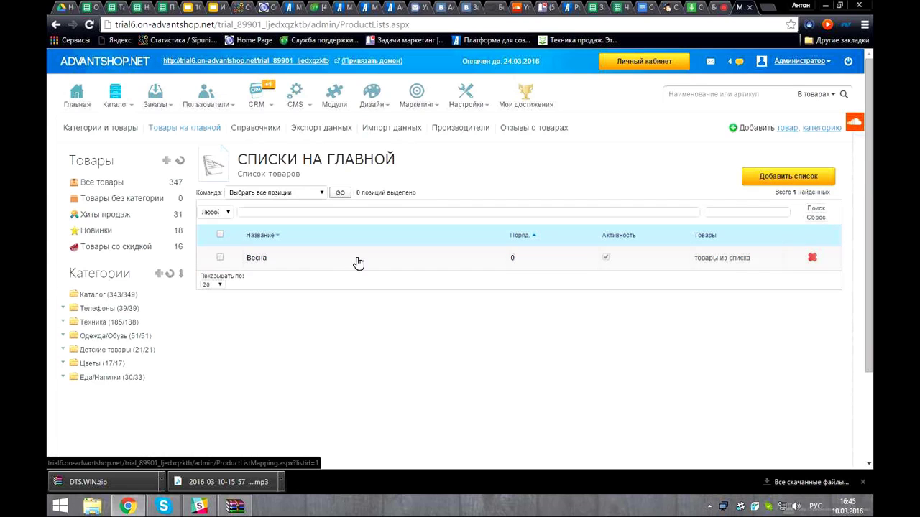
Step: Add rose products 35, 37, 344 and 346 from the Цветы category's Розы group to the Весна list
left_click(705, 262)
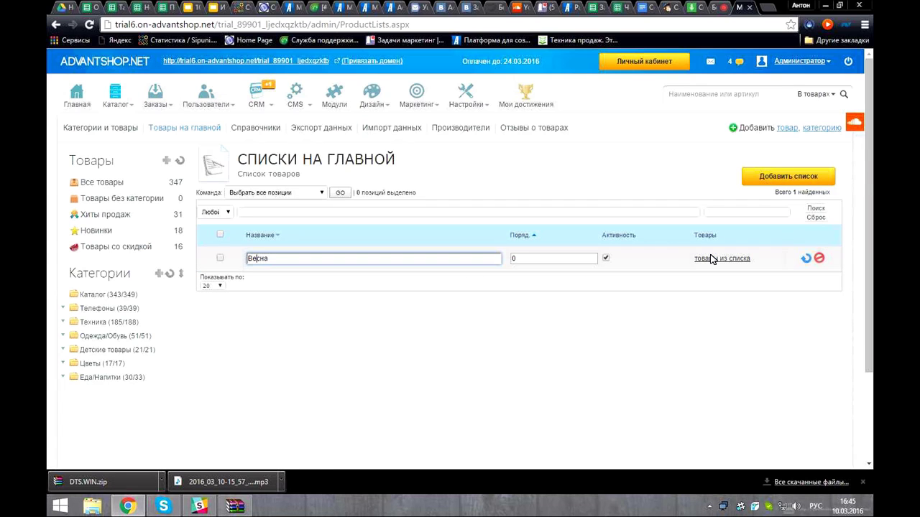
left_click(710, 259)
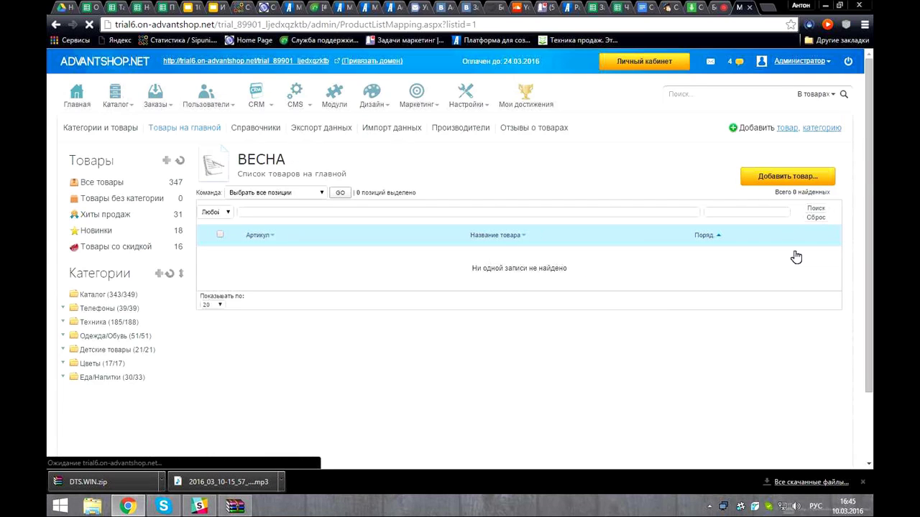
left_click(346, 194)
left_click(344, 221)
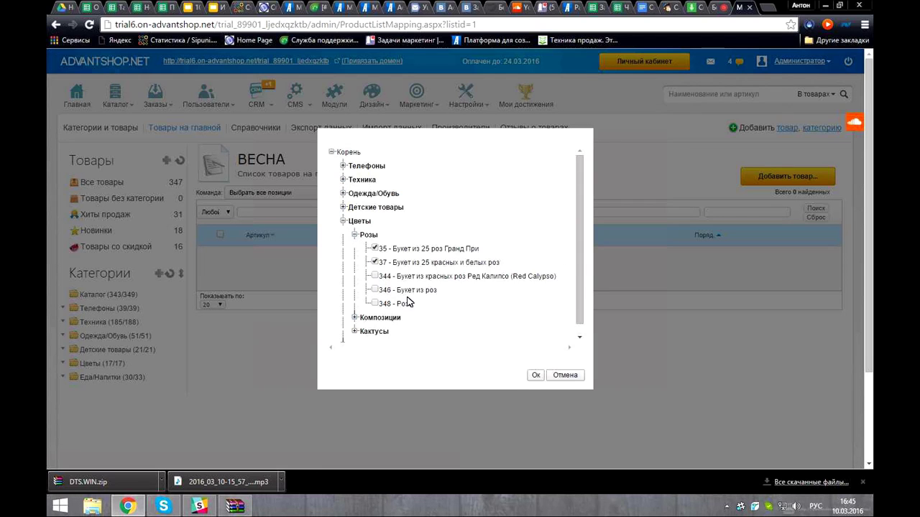
left_click(407, 291)
left_click(431, 276)
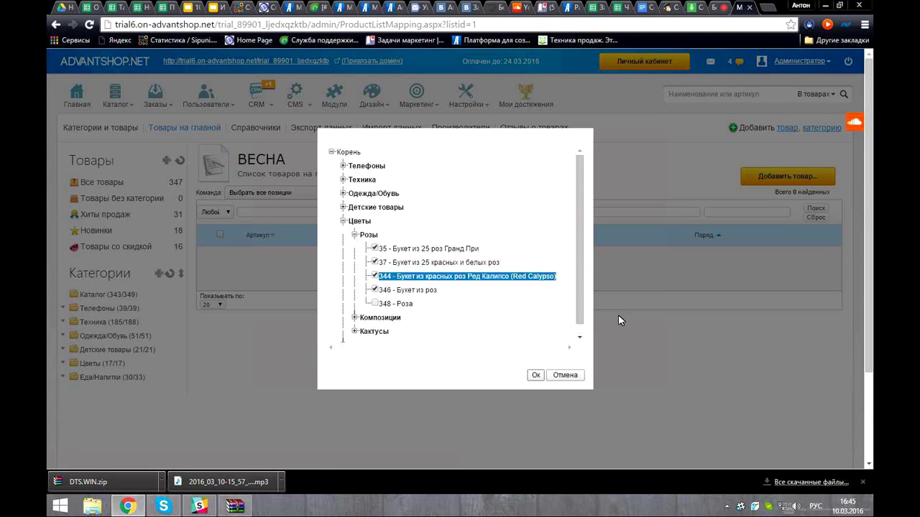
key("Return")
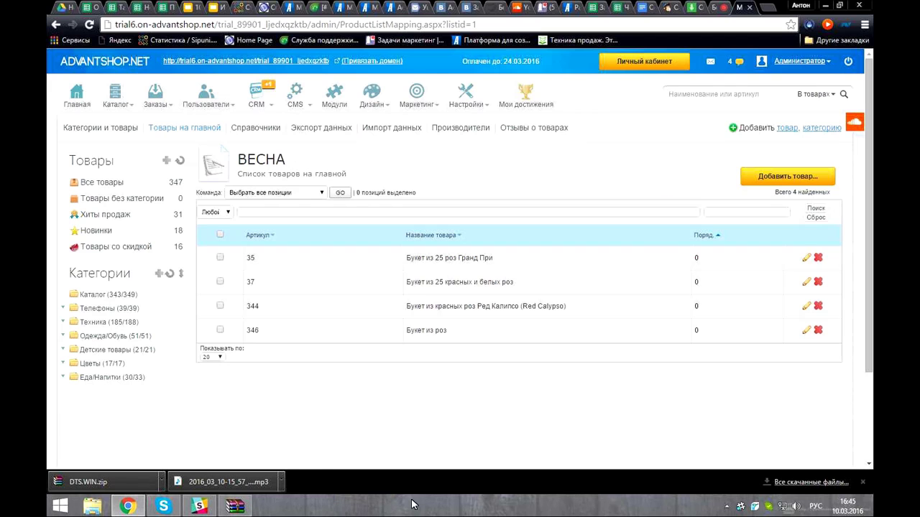
Step: Open the storefront in a new tab and examine the Весна product block on the home page
right_click(293, 61)
left_click(349, 131)
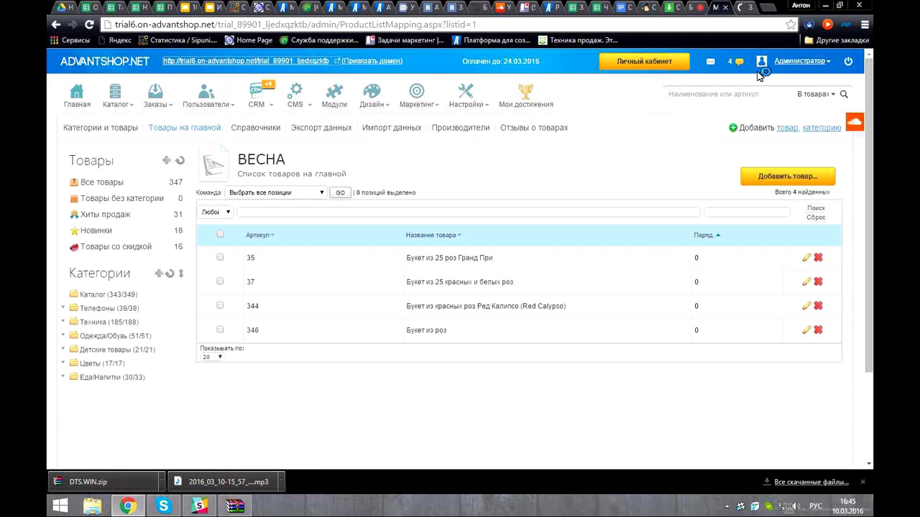
key("ctrl+Tab")
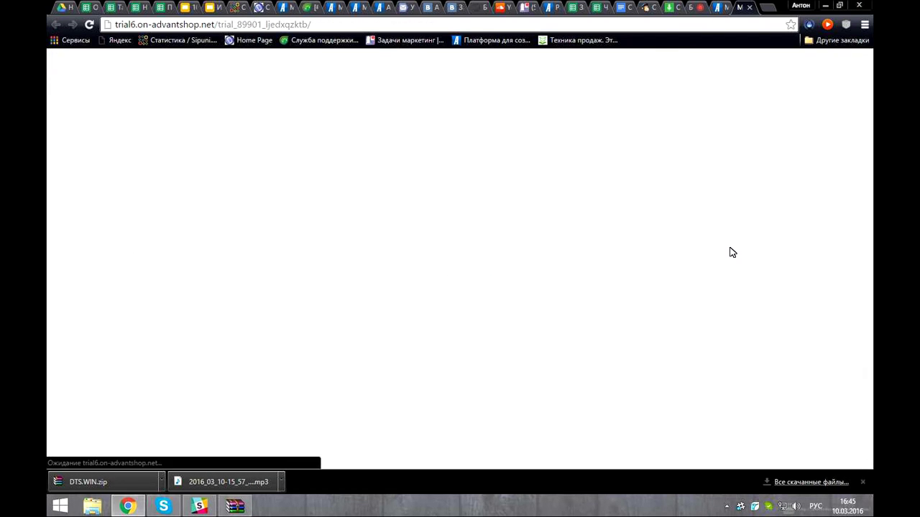
scroll(406, 151, "down", 3)
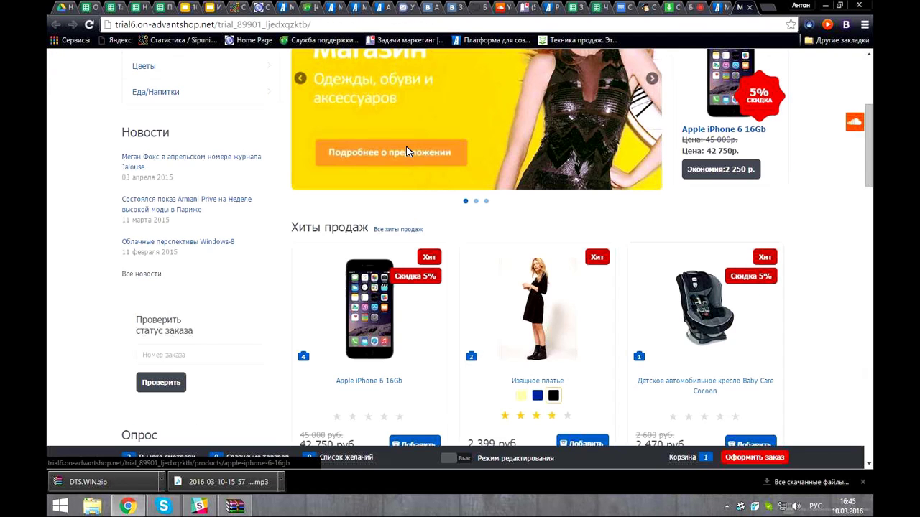
scroll(364, 266, "down", 3)
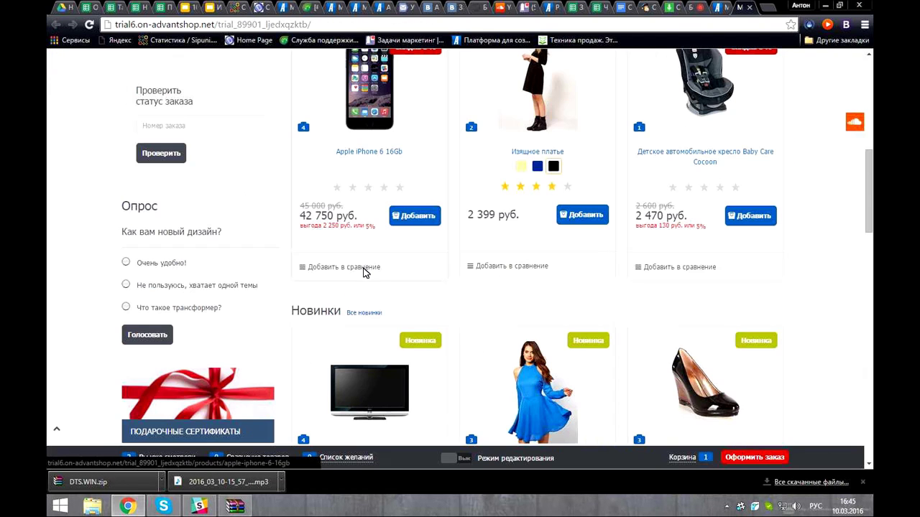
scroll(364, 276, "down", 3)
scroll(364, 276, "down", 5)
left_click_drag(296, 263, 319, 263)
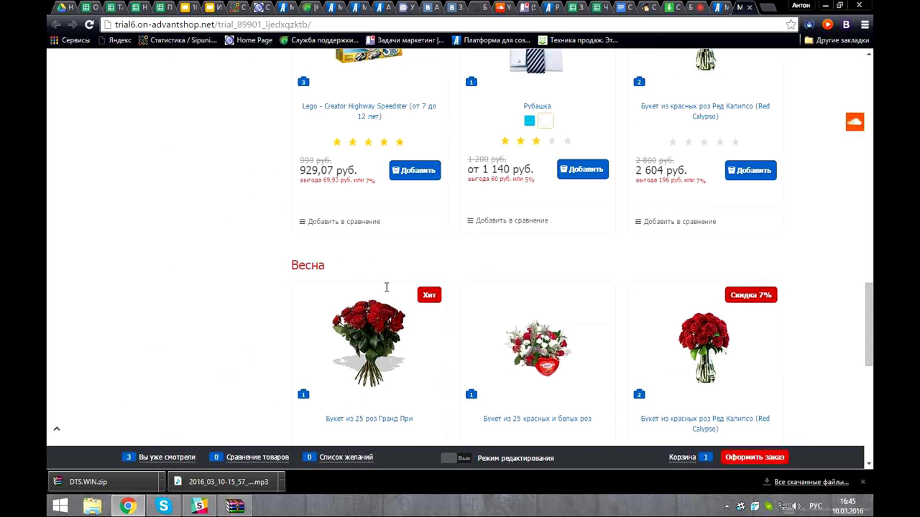
left_click(578, 267)
scroll(585, 285, "down", 2)
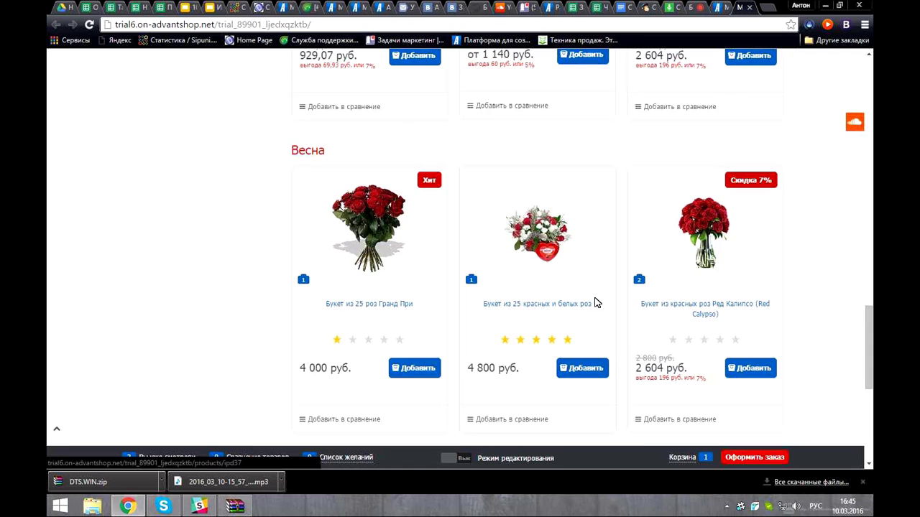
scroll(594, 302, "down", 1)
scroll(552, 185, "down", 1)
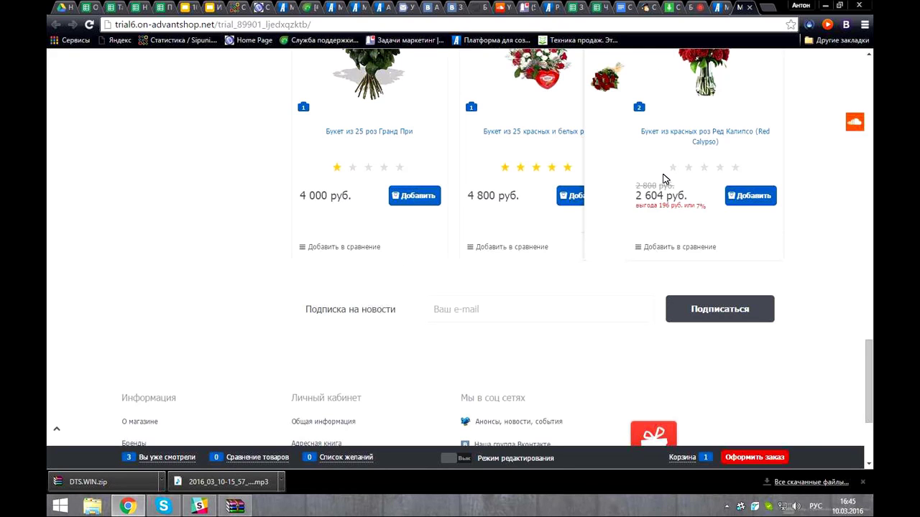
Step: Review the home page's other product blocks back up to the banner and switch to the webinar chat
scroll(663, 174, "up", 4)
scroll(662, 169, "up", 3)
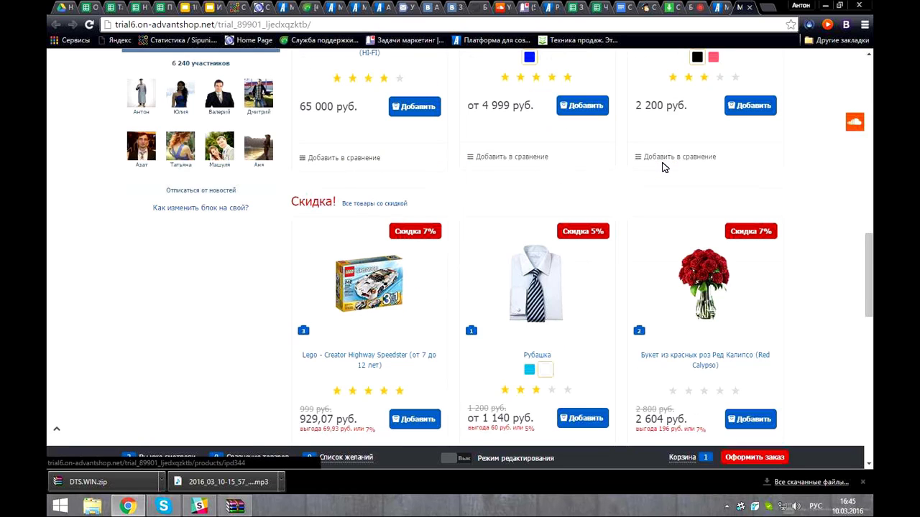
scroll(662, 168, "up", 1)
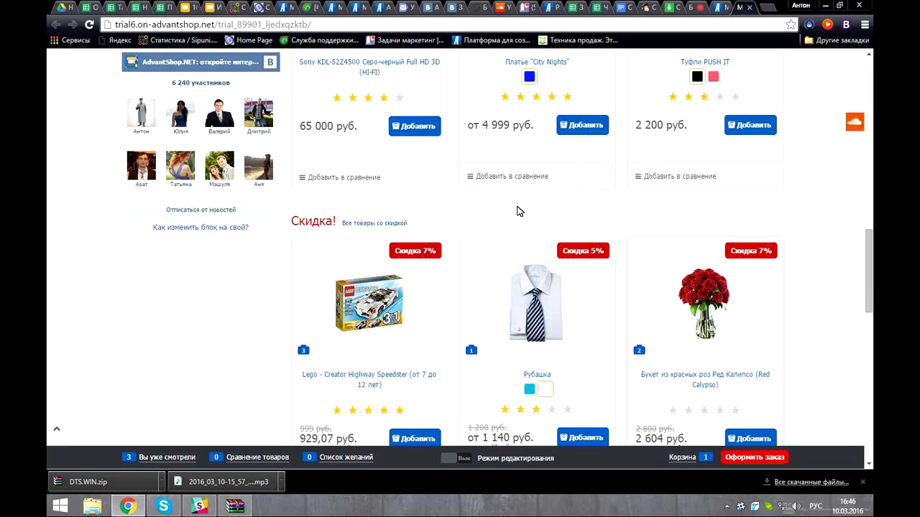
scroll(501, 194, "up", 1)
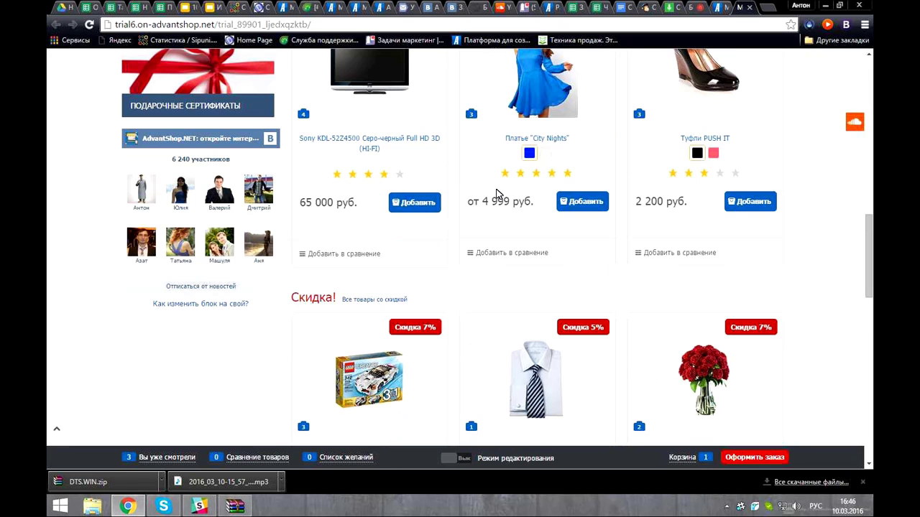
scroll(501, 194, "up", 5)
scroll(501, 194, "up", 6)
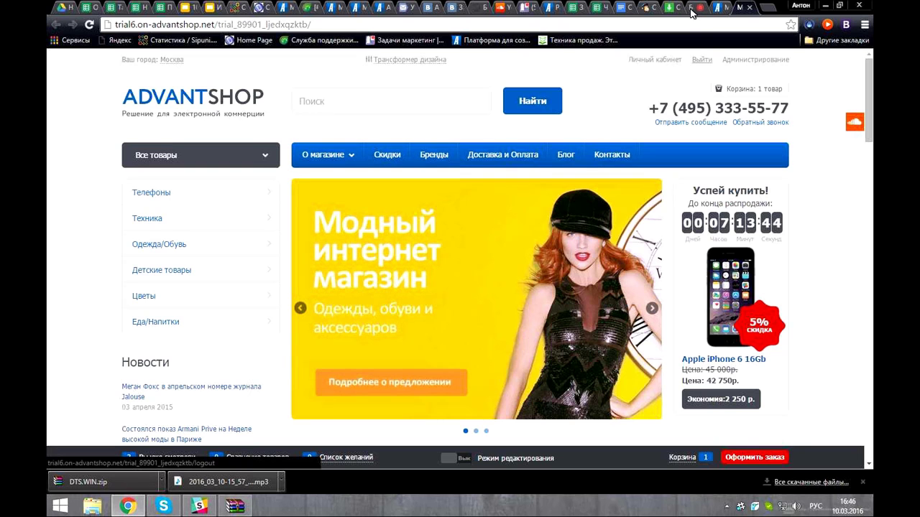
key("ctrl+shift+Tab")
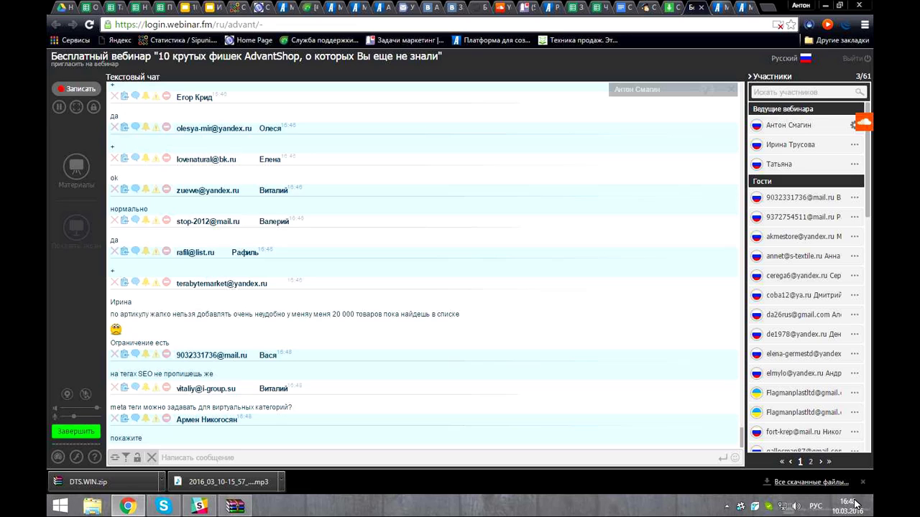
Step: Return to the store administration and open the LED tag from the tag directory
left_click(723, 9)
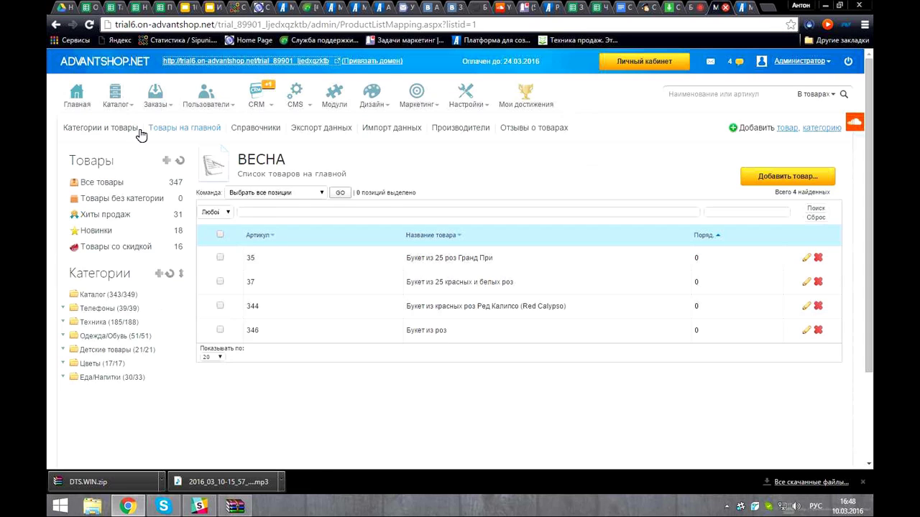
mouse_move(122, 104)
mouse_move(158, 169)
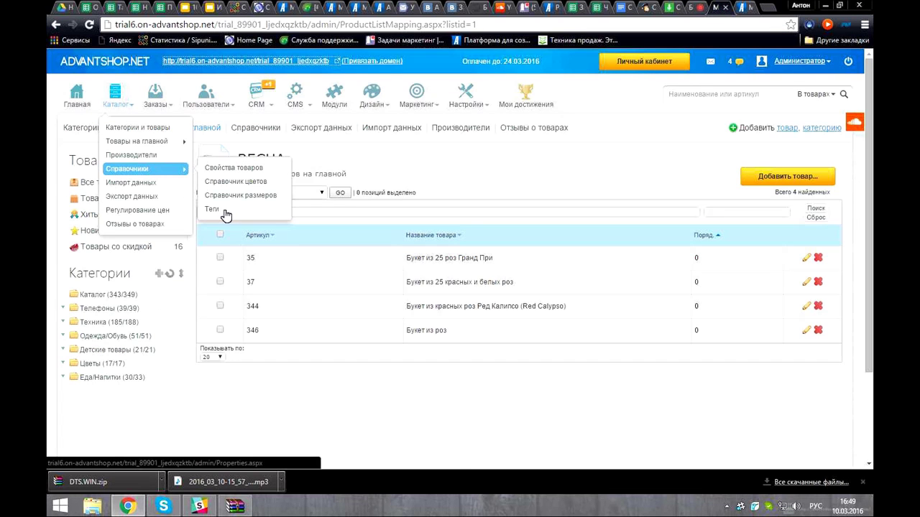
left_click(227, 211)
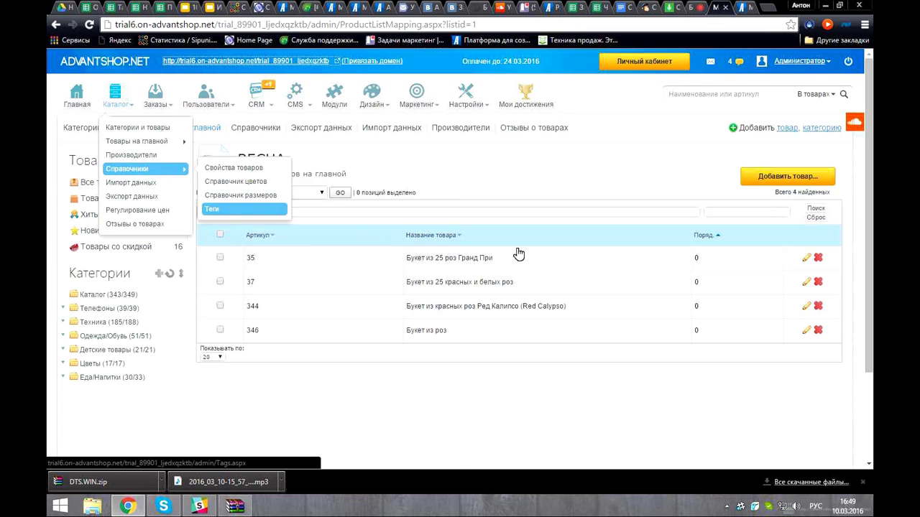
left_click(819, 283)
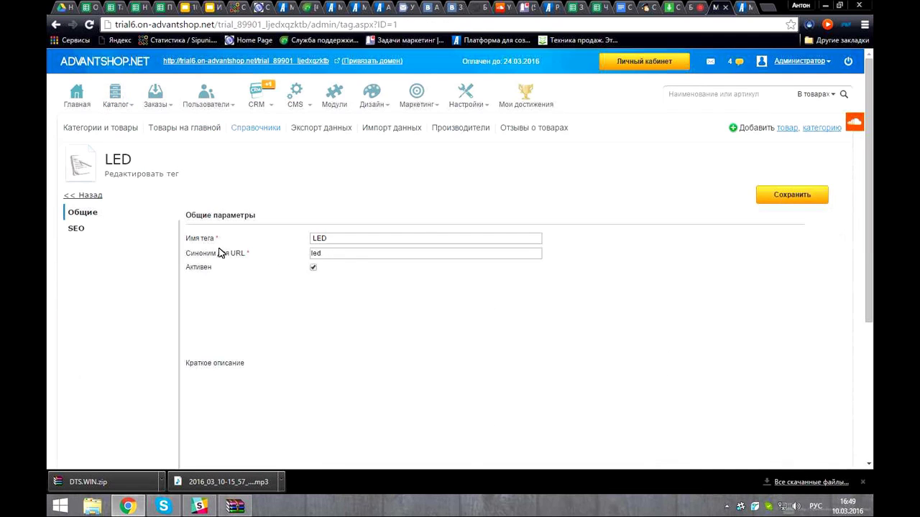
Step: Examine the LED tag's SEO parameters, including its meta title and H1 heading
left_click(79, 226)
left_click_drag(199, 220, 240, 225)
left_click(264, 226)
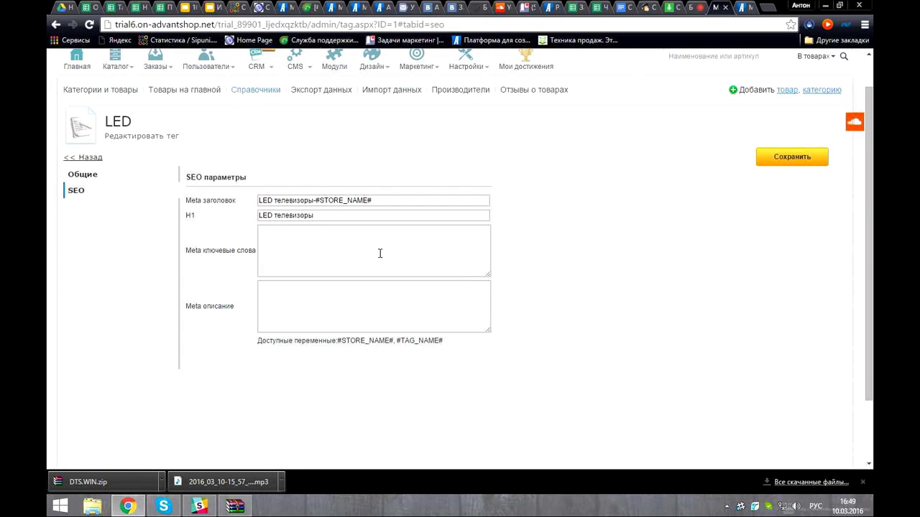
left_click(397, 215)
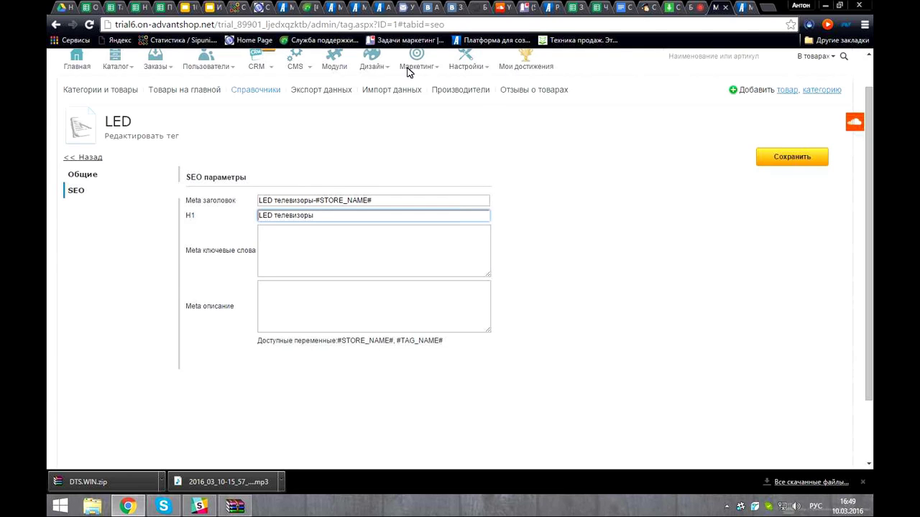
Step: Open the women's Платья category in the storefront and filter it by the Чёрное платье tag
scroll(310, 69, "up", 1)
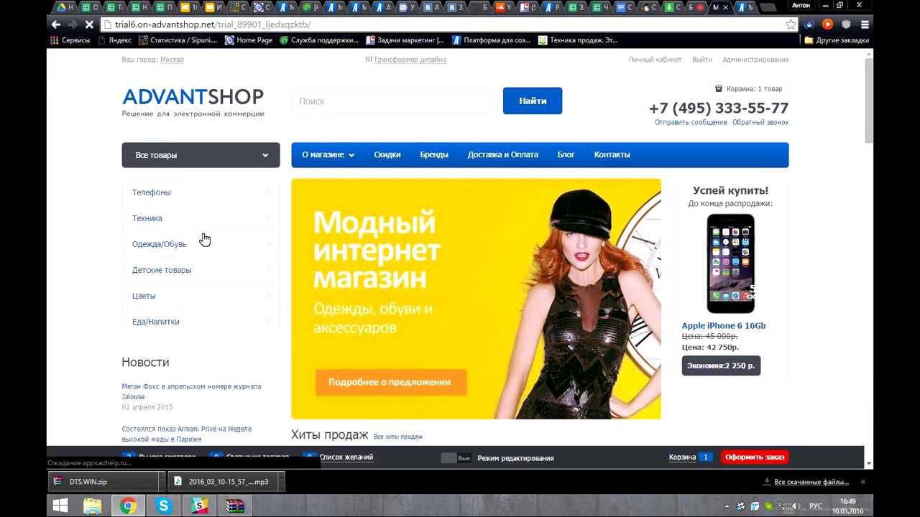
mouse_move(201, 241)
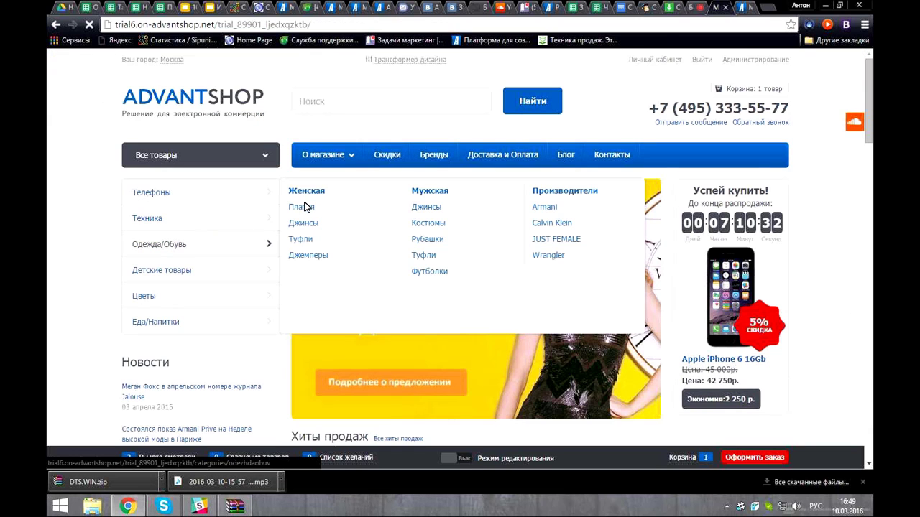
left_click(309, 215)
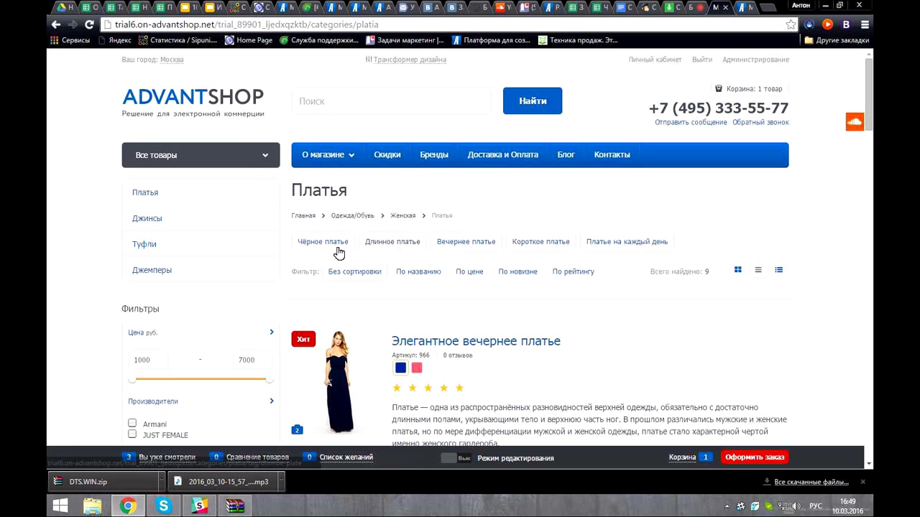
left_click(338, 250)
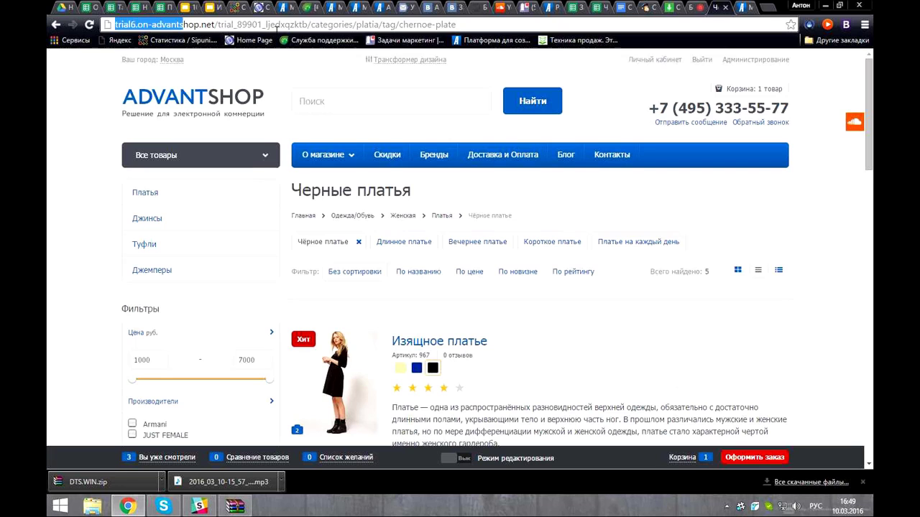
Step: Examine the URL of the Чёрное платье tag page, including its tag part
left_click_drag(281, 24, 320, 24)
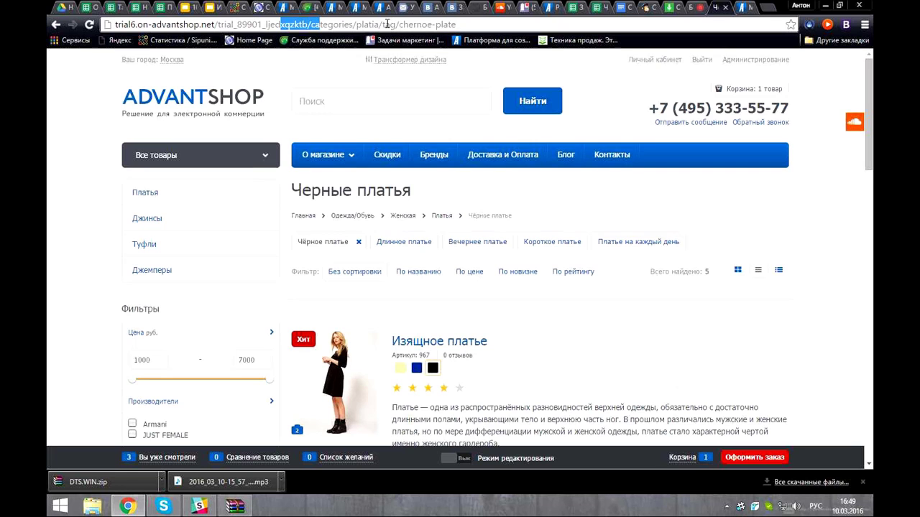
double_click(389, 25)
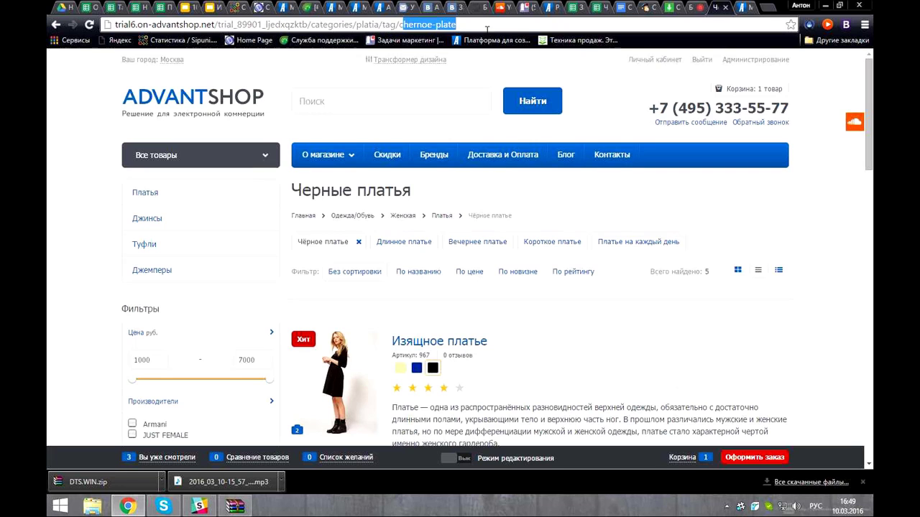
left_click(459, 24)
left_click_drag(457, 24, 115, 24)
mouse_move(467, 370)
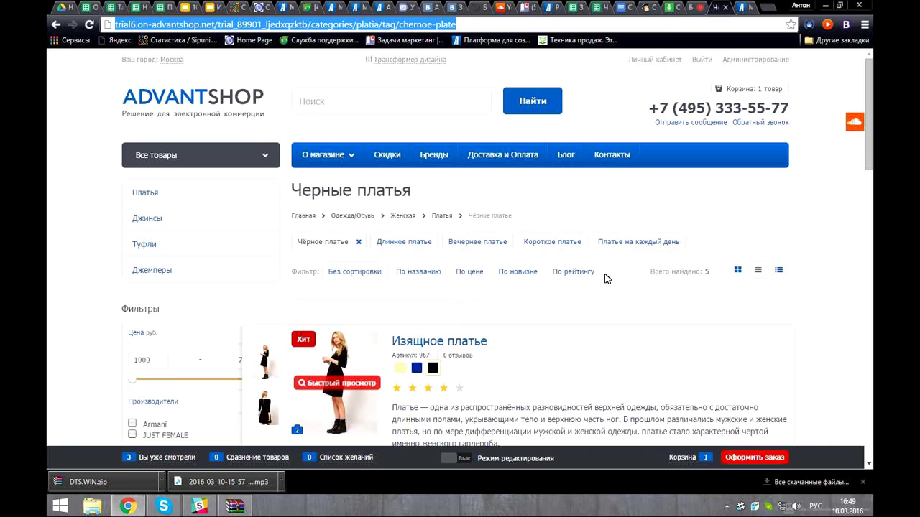
Step: Return to the store administration and open the catalog's categories and products page
left_click(748, 65)
left_click(748, 63)
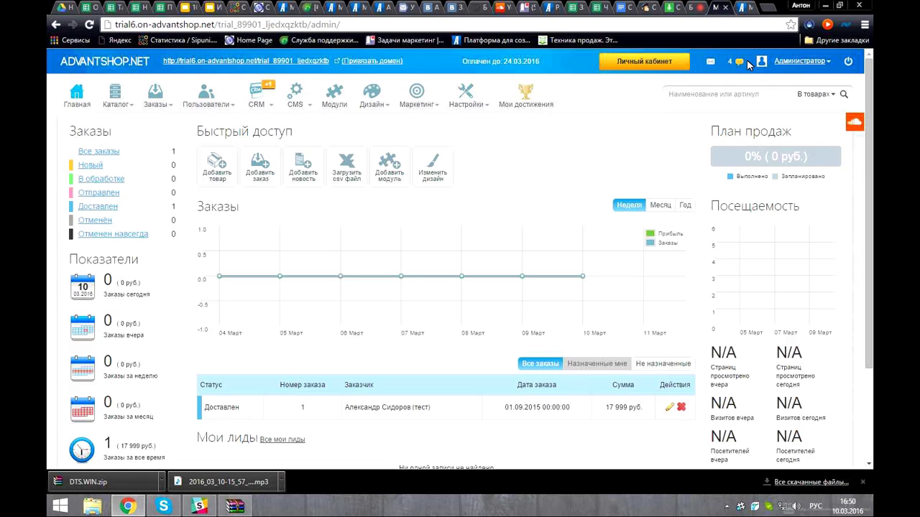
mouse_move(118, 99)
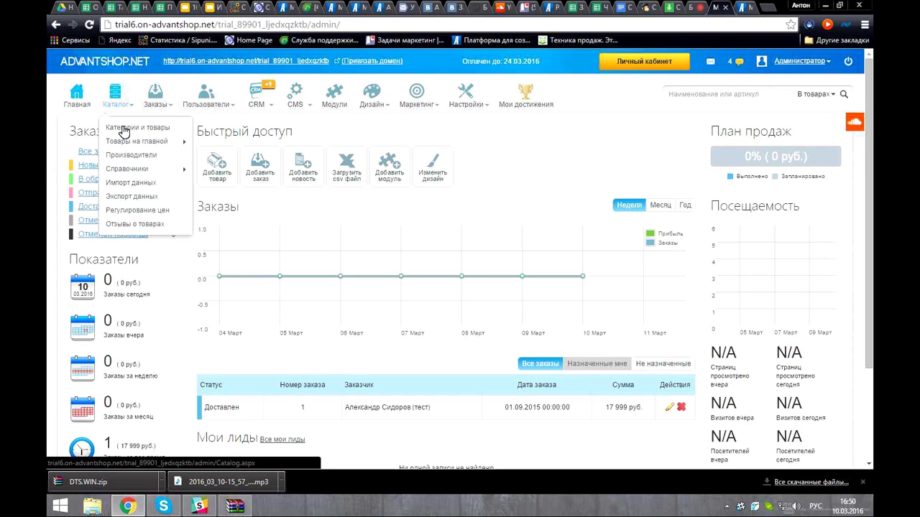
left_click(126, 129)
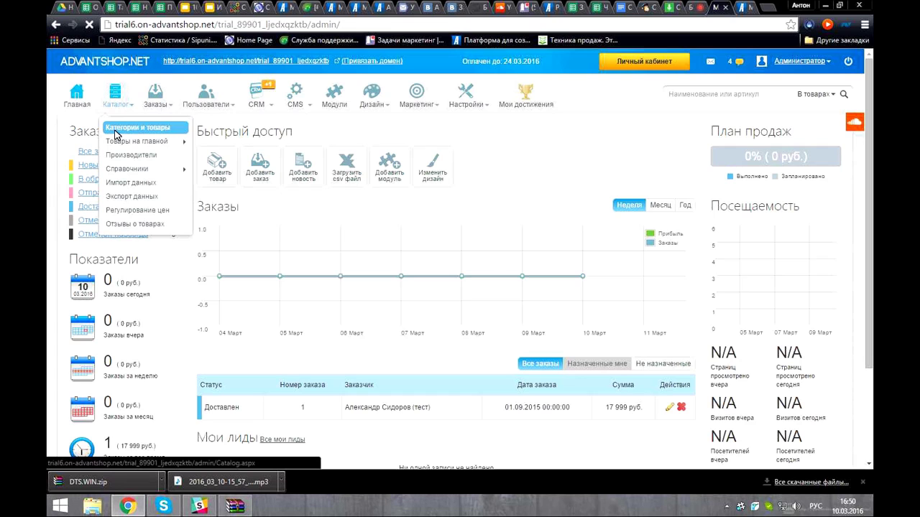
Step: Open the tags list among the catalog directories and start creating a new tag
mouse_move(154, 170)
left_click(219, 170)
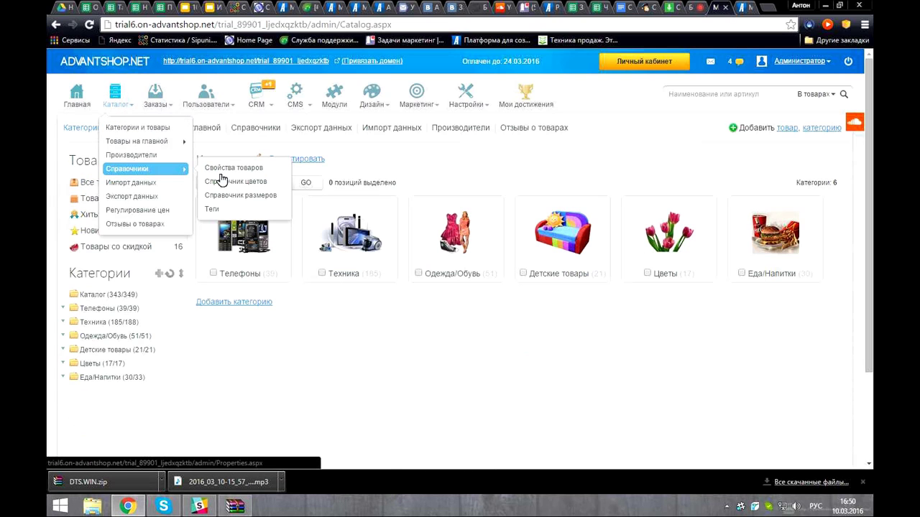
left_click(230, 209)
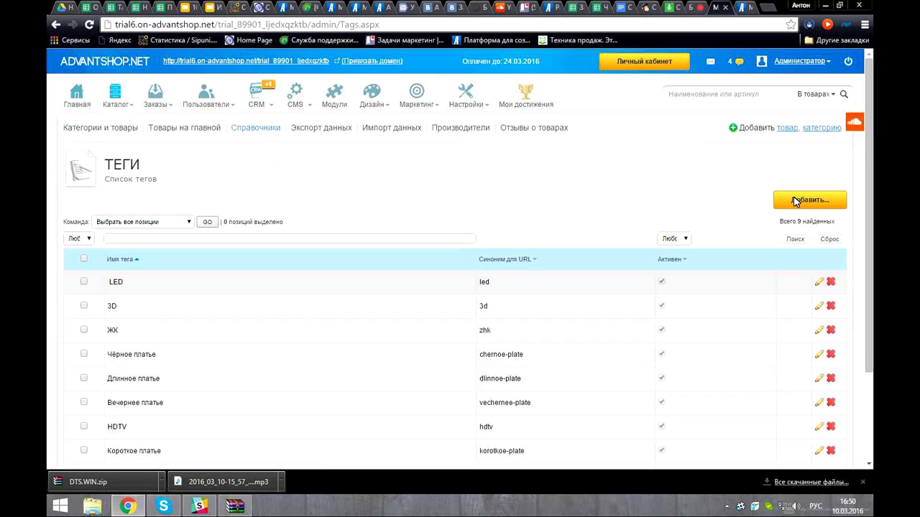
left_click(797, 202)
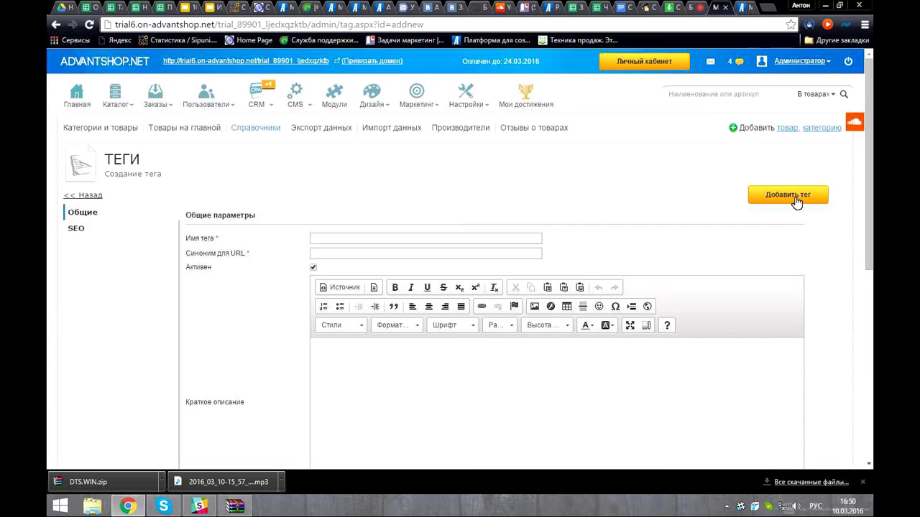
Step: Name the tag "Платье для отдыха", fill in its URL synonym plate-dlya-otdykha, and add the tag to the store
left_click(354, 250)
left_click(357, 238)
type("Платье для отдыха")
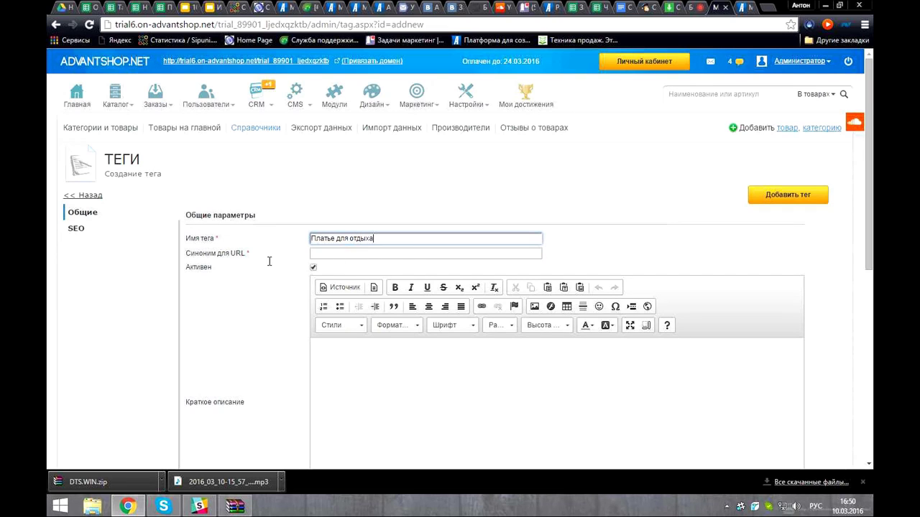
key("Tab")
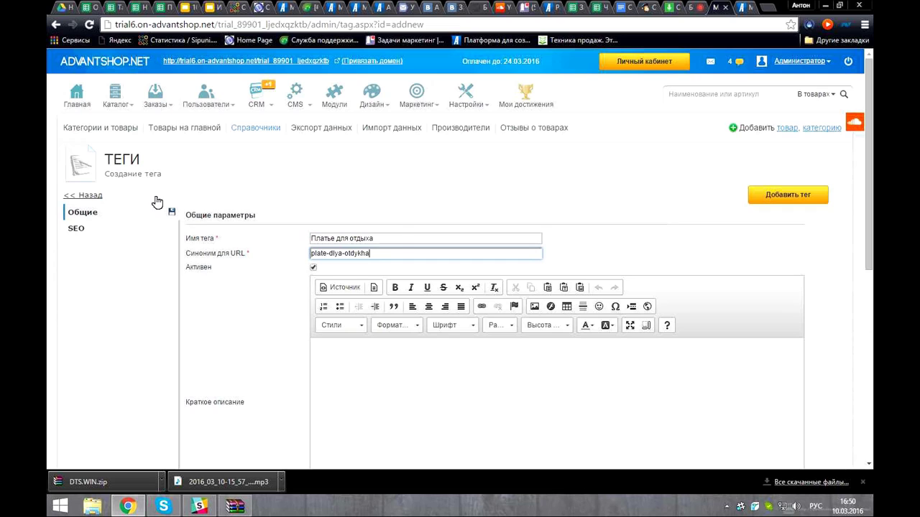
scroll(320, 200, "down", 1)
key("Tab")
key("Tab")
left_click(80, 175)
left_click(76, 190)
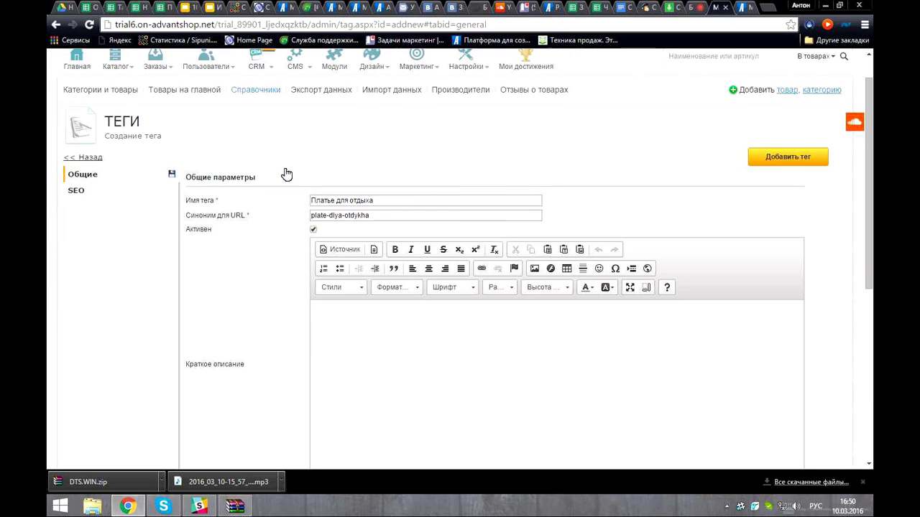
left_click(819, 161)
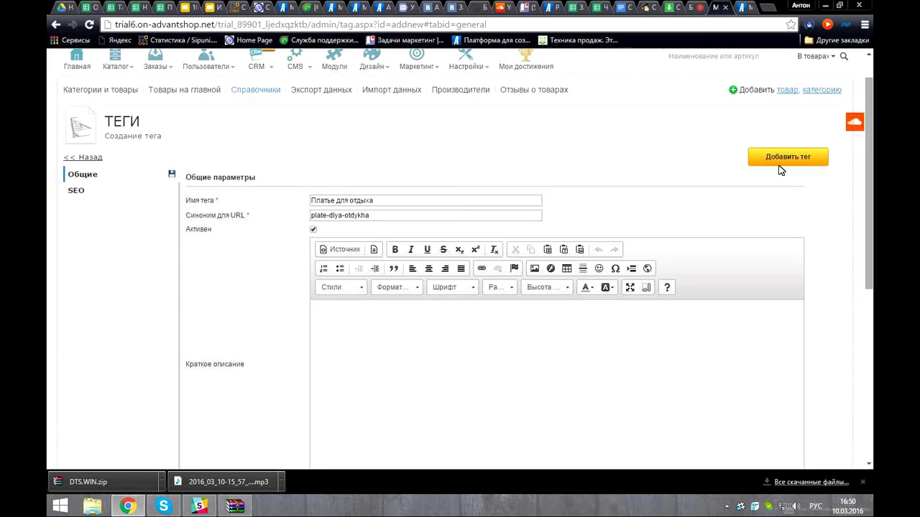
left_click(778, 162)
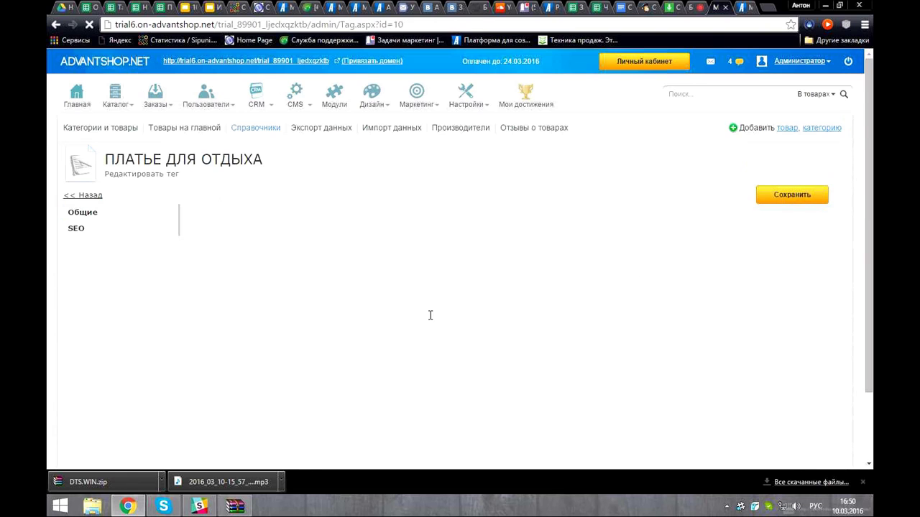
Step: Open the product "Элегантное вечернее платье" for editing from the catalog's Одежда/Обувь > Женская > Платья category
scroll(422, 288, "down", 2)
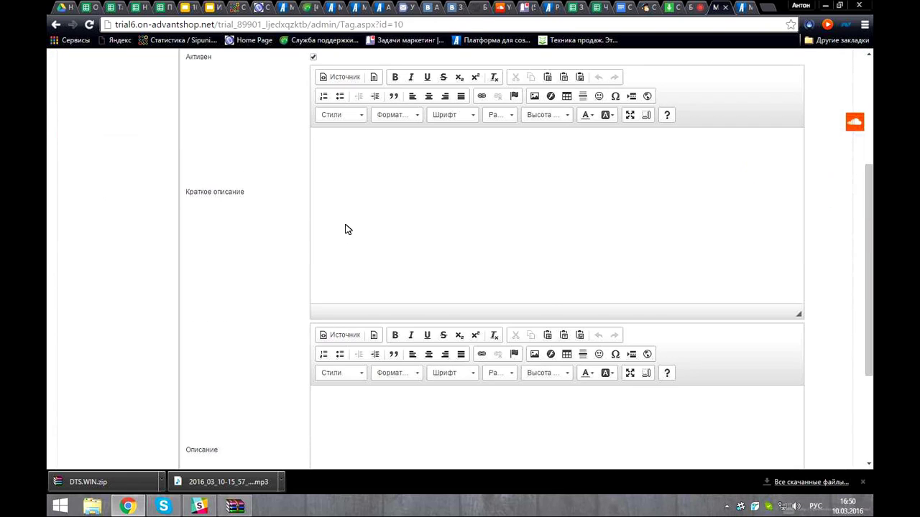
scroll(126, 82, "down", 1)
scroll(126, 83, "up", 4)
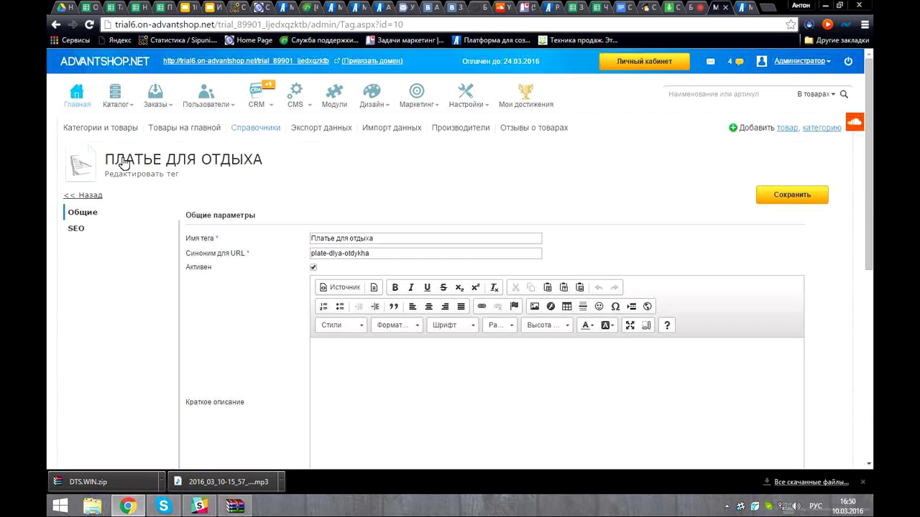
mouse_move(115, 101)
left_click(143, 131)
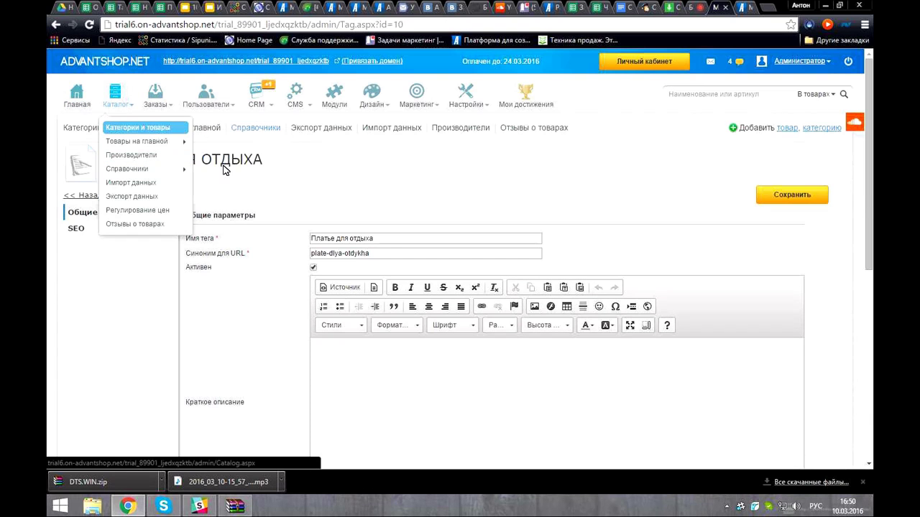
left_click(467, 276)
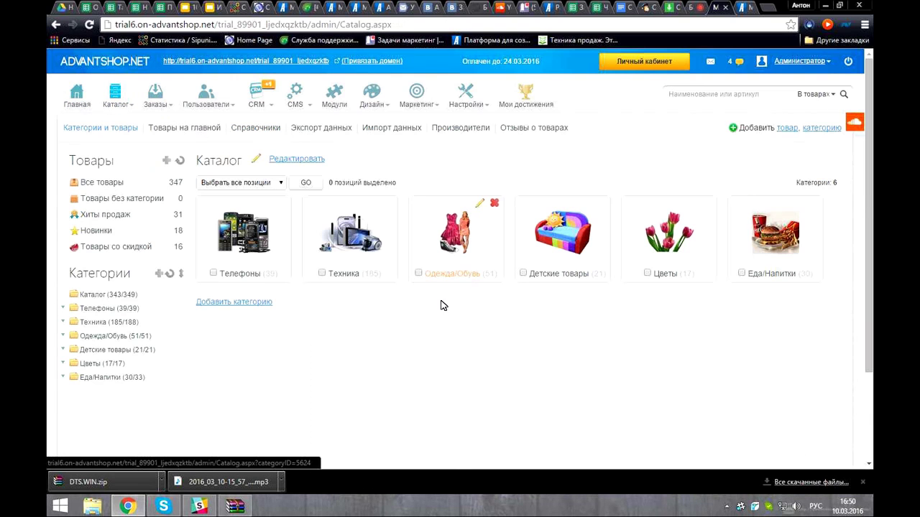
left_click(243, 299)
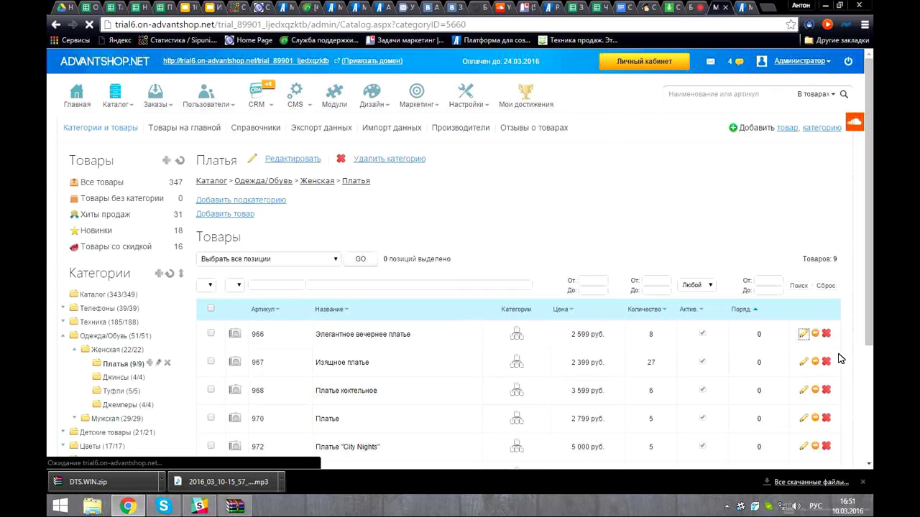
left_click(804, 336)
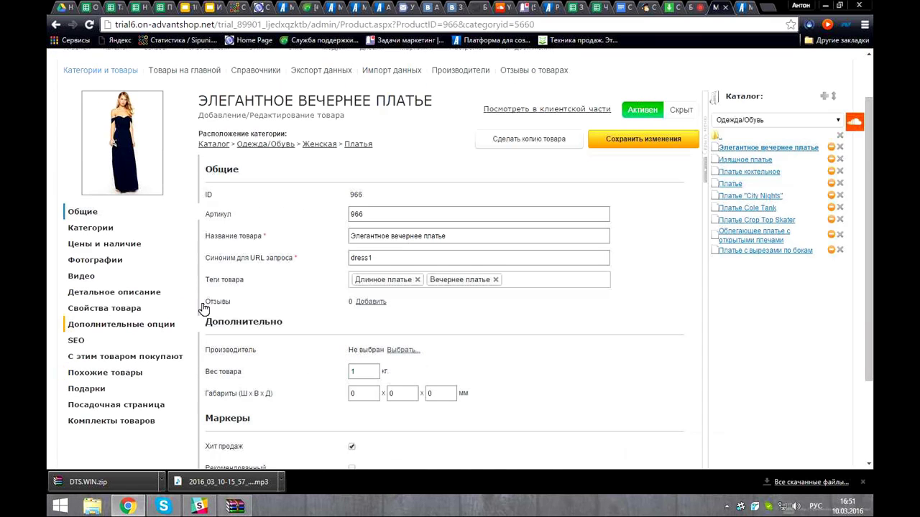
Step: Remove the "Вечернее платье" tag from the product, assign it again and save the product
scroll(291, 285, "down", 1)
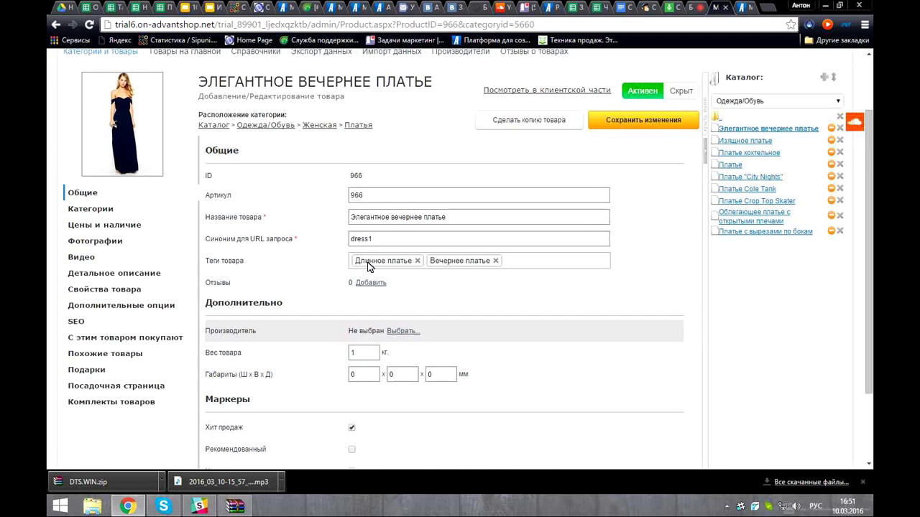
left_click(545, 262)
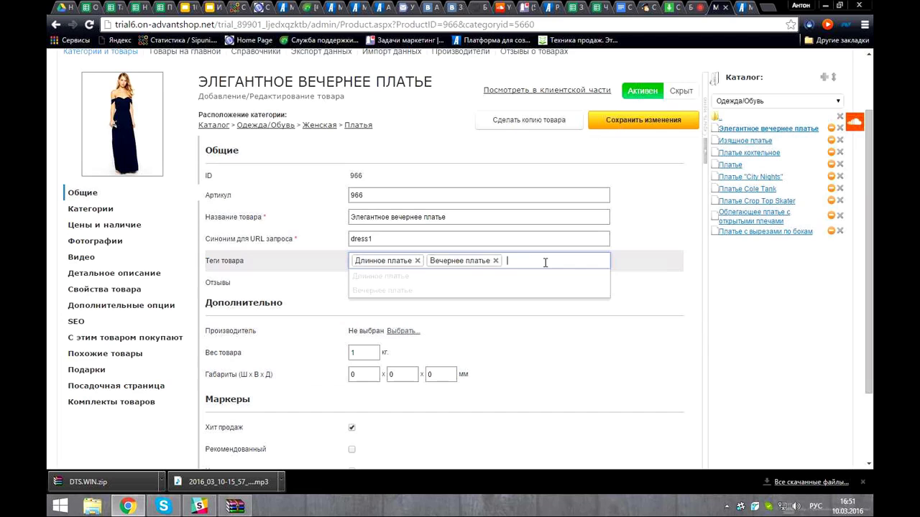
left_click(498, 262)
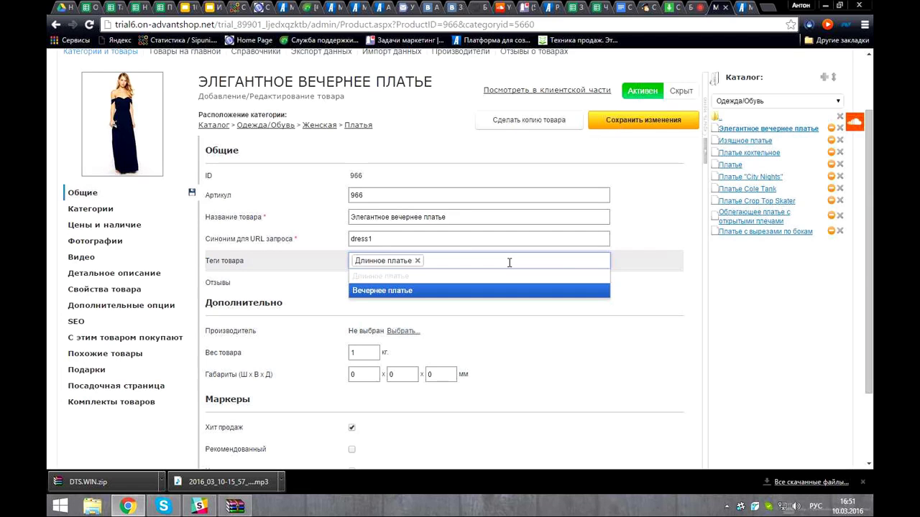
type("Вч")
key("BackSpace")
type("ерч")
key("BackSpace")
key("BackSpace")
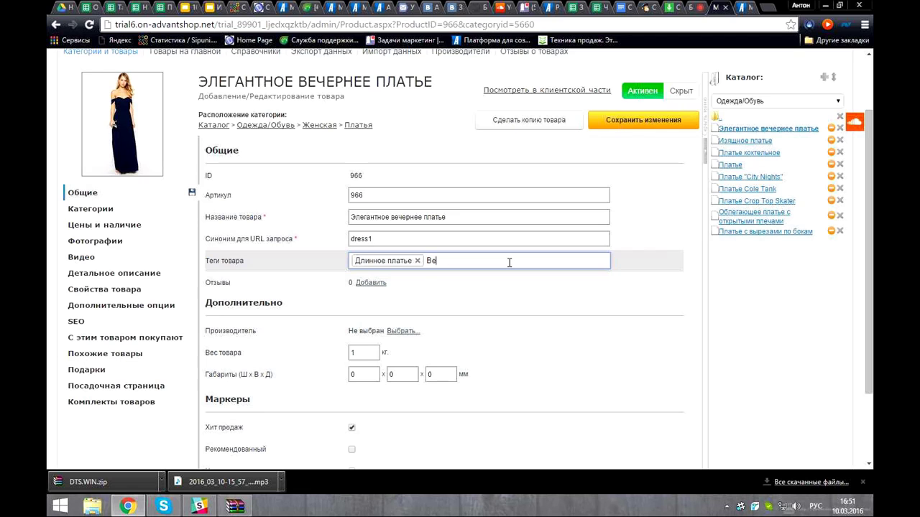
key("Return")
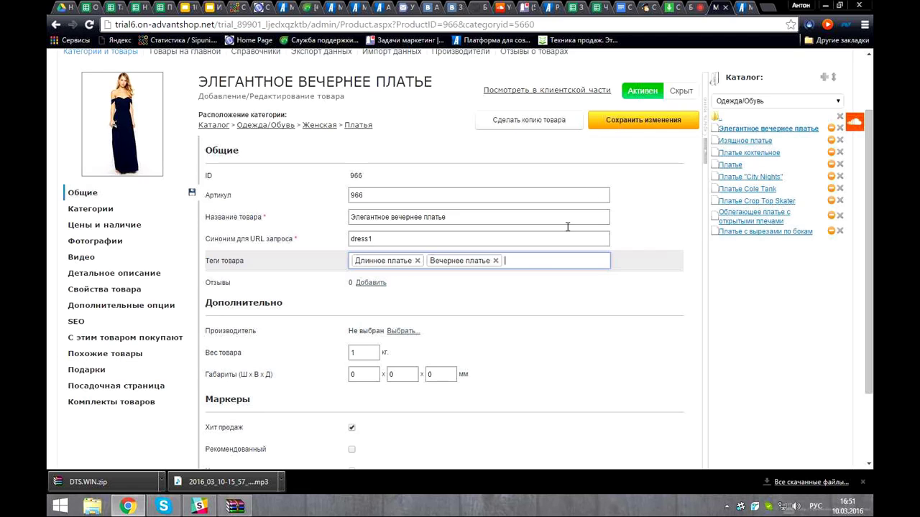
left_click(638, 287)
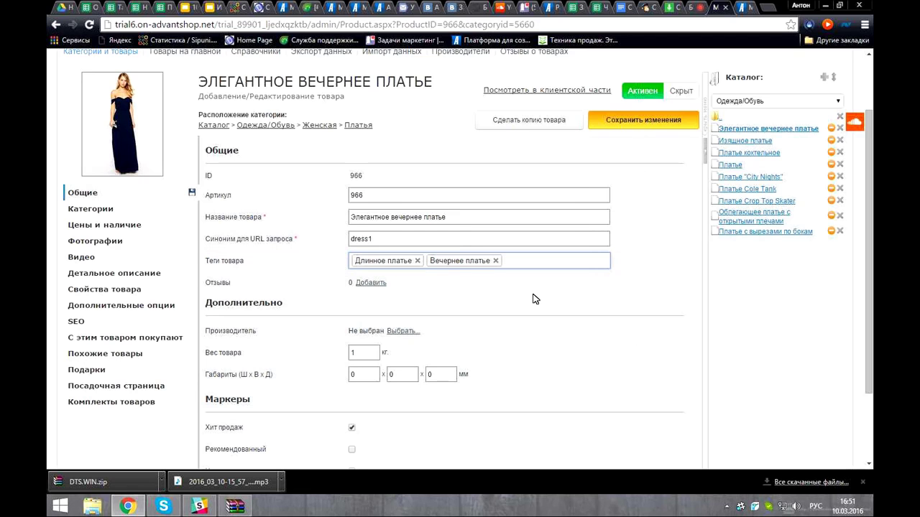
scroll(107, 103, "up", 1)
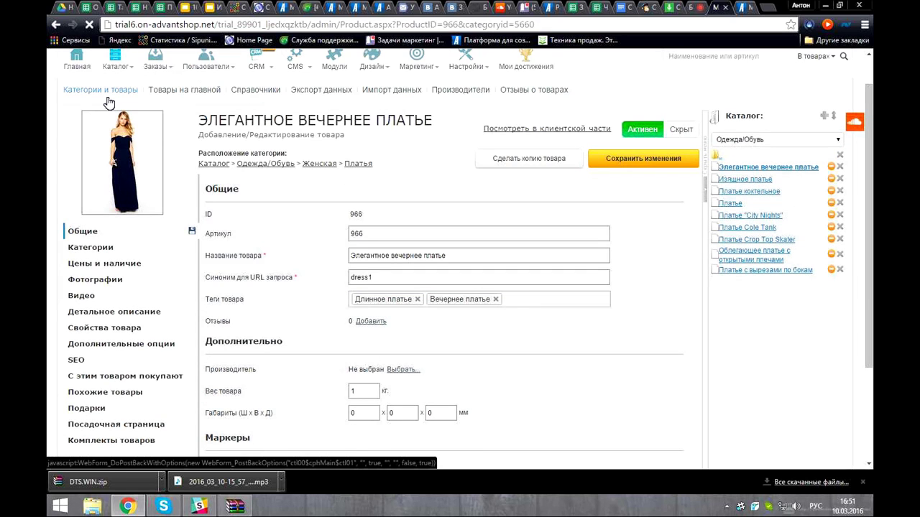
Step: Open the Платья category under Одежда/Обувь > Женская for editing and examine its category tags
mouse_move(111, 108)
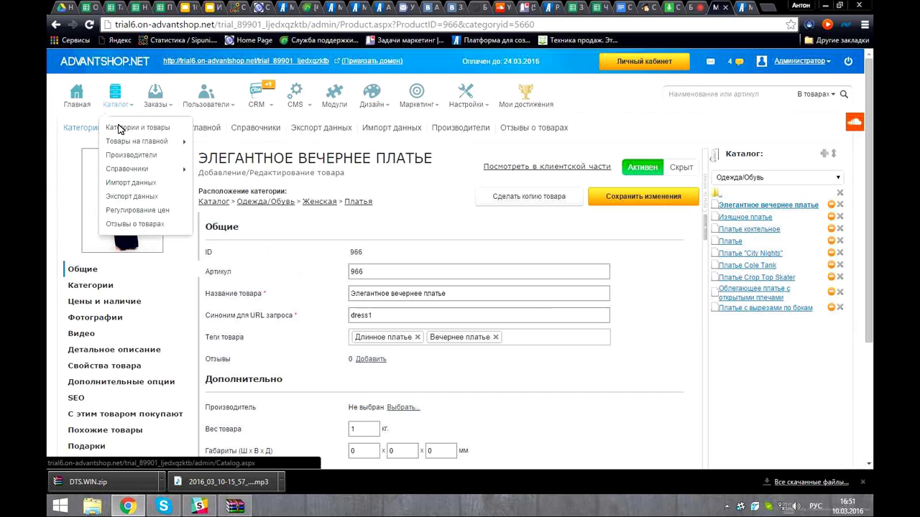
left_click(119, 128)
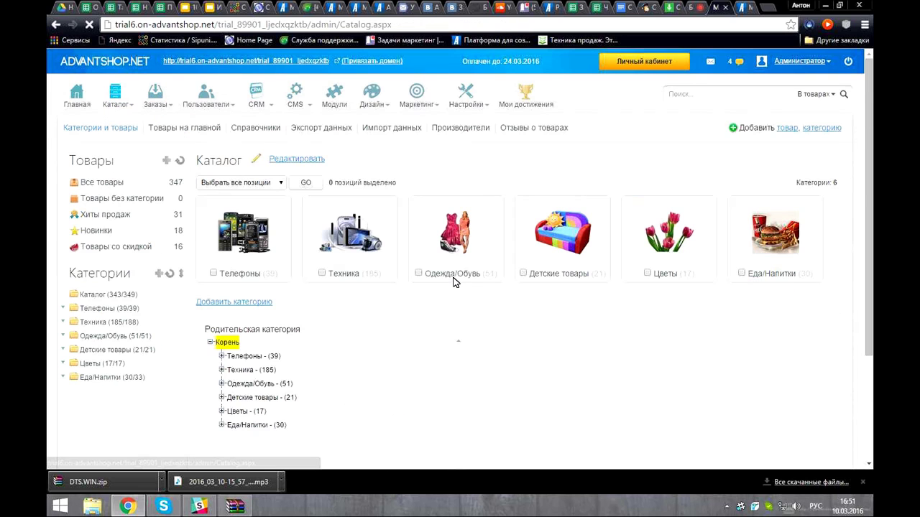
left_click(456, 275)
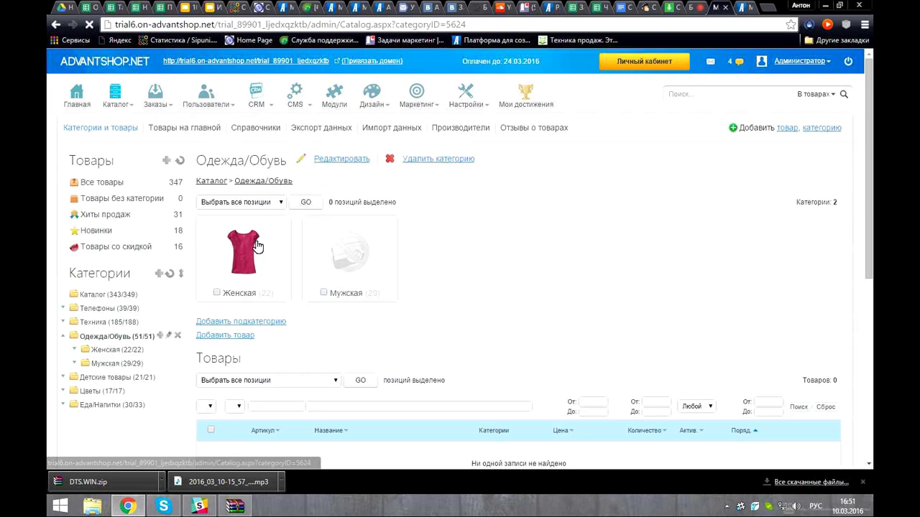
left_click(244, 290)
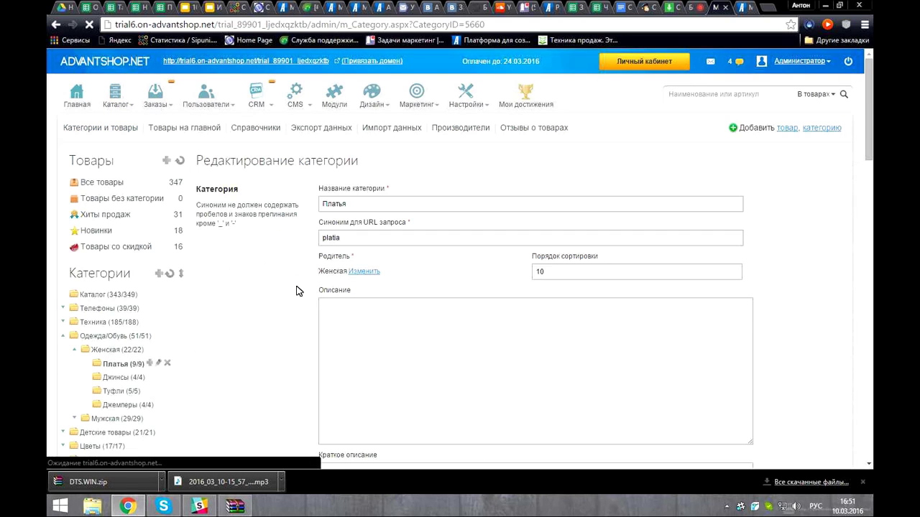
scroll(290, 274, "down", 3)
scroll(295, 274, "down", 5)
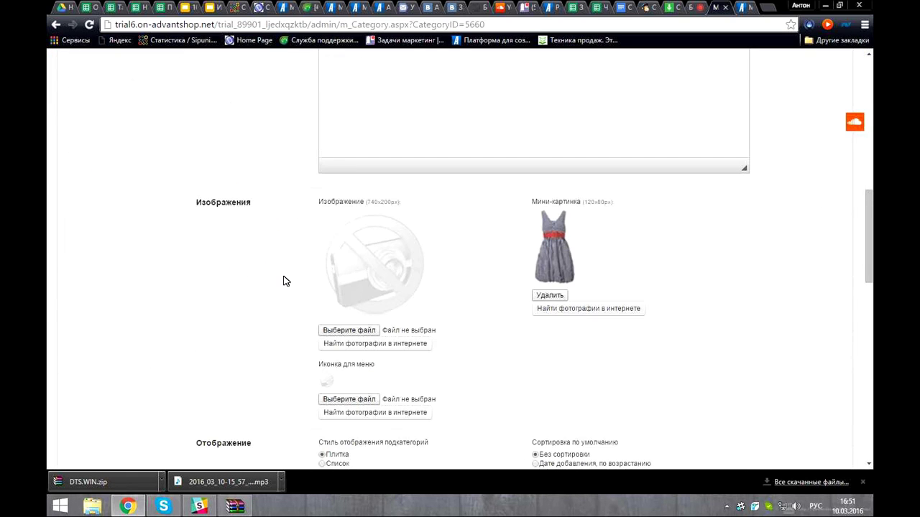
scroll(265, 285, "down", 5)
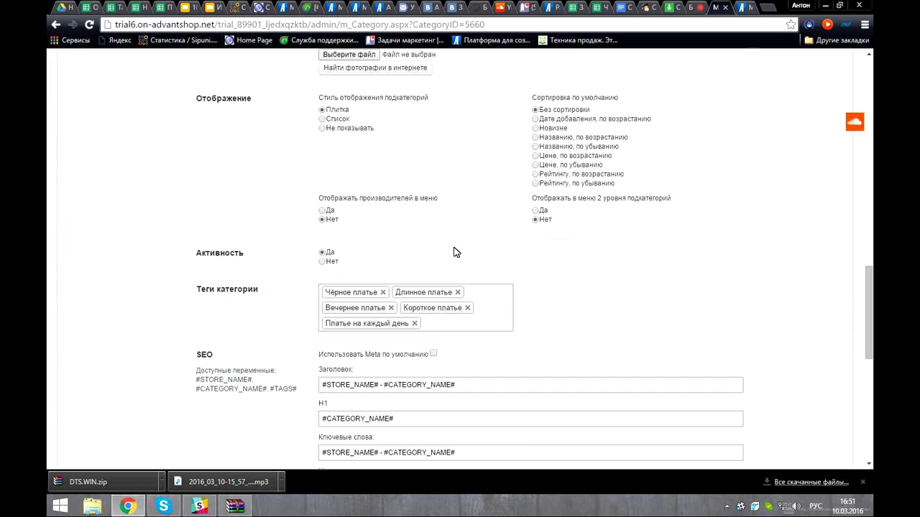
scroll(651, 87, "down", 1)
Step: Open the women's Платья category in the storefront and filter it by the "Короткое платье" tag
left_click(746, 6)
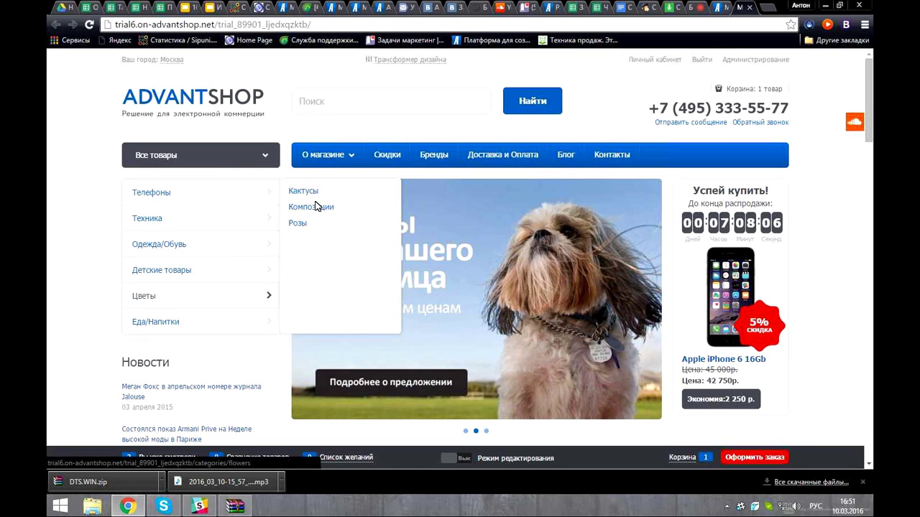
left_click(303, 209)
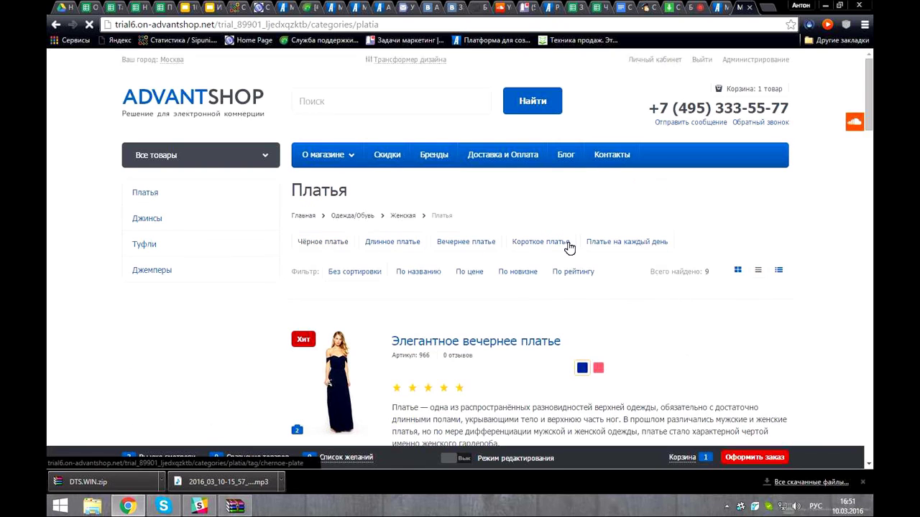
Step: Check the webinar chat, then return to the store administration and open the 404 pages list in the settings
left_click(689, 10)
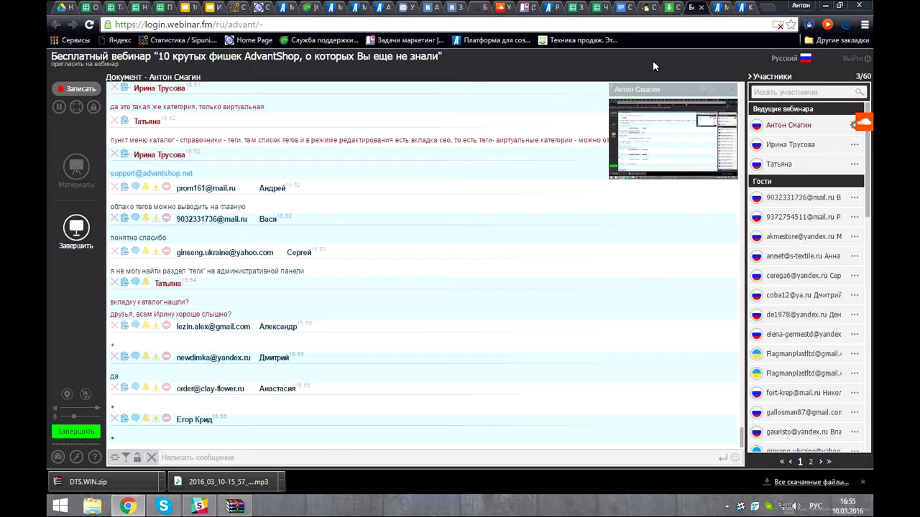
left_click(723, 6)
scroll(476, 195, "up", 2)
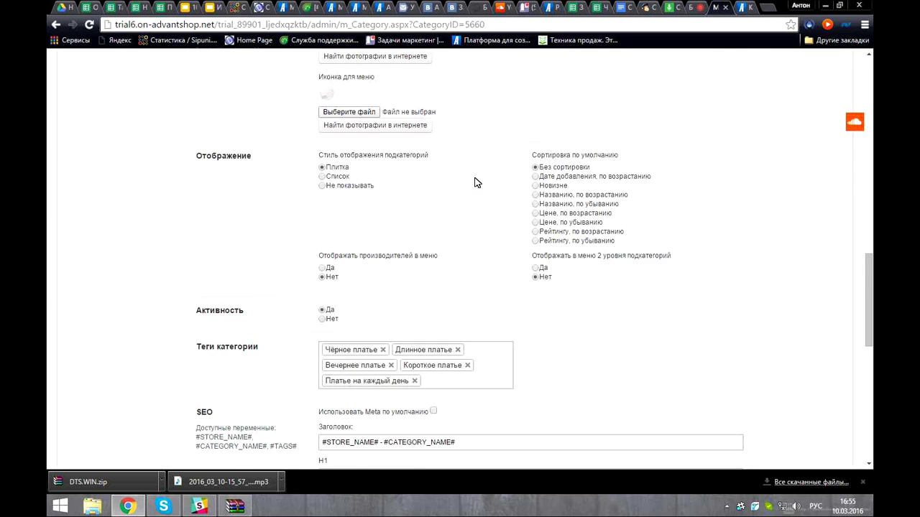
scroll(473, 147, "up", 5)
scroll(471, 135, "up", 5)
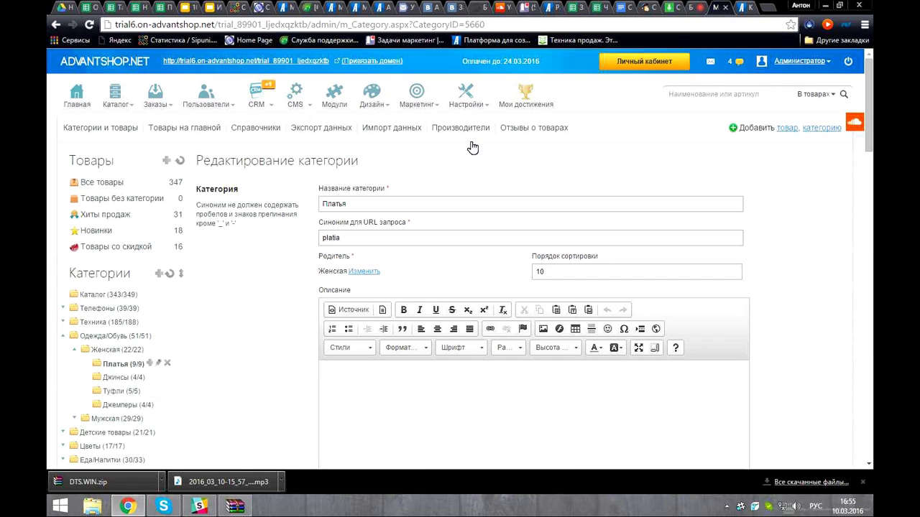
mouse_move(465, 97)
left_click(487, 279)
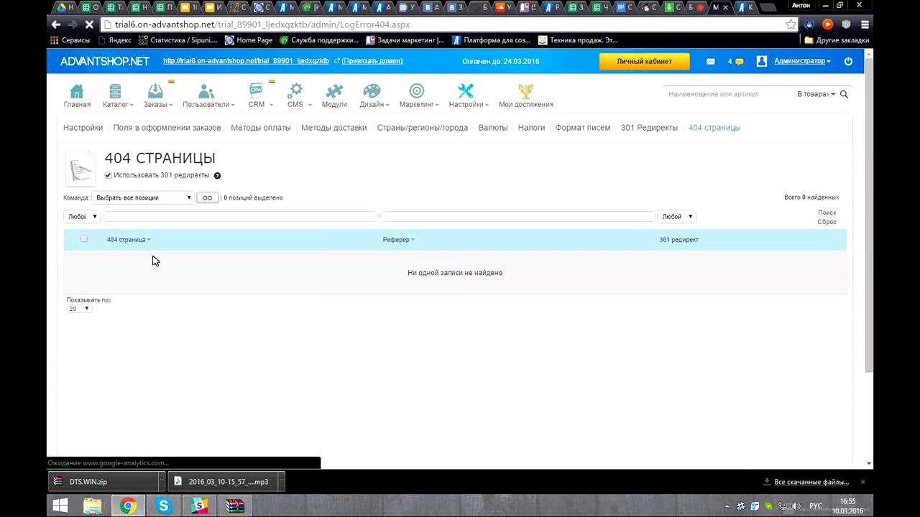
Step: Open the storefront home page and request the nonexistent store page "teg" to trigger a 404 error
left_click(740, 6)
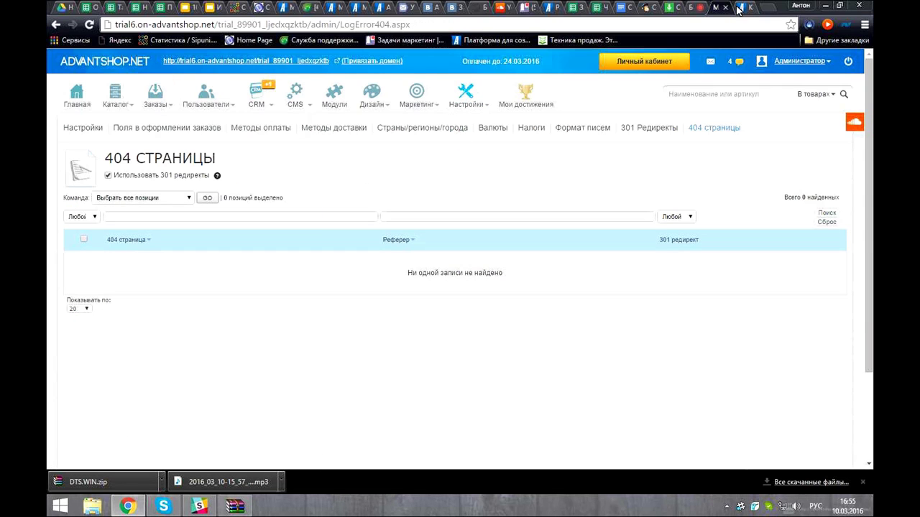
left_click(162, 97)
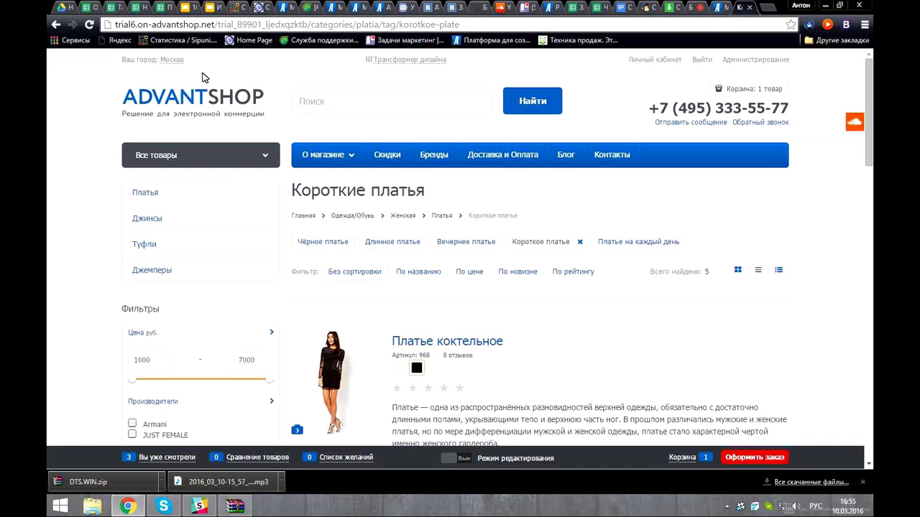
left_click(336, 23)
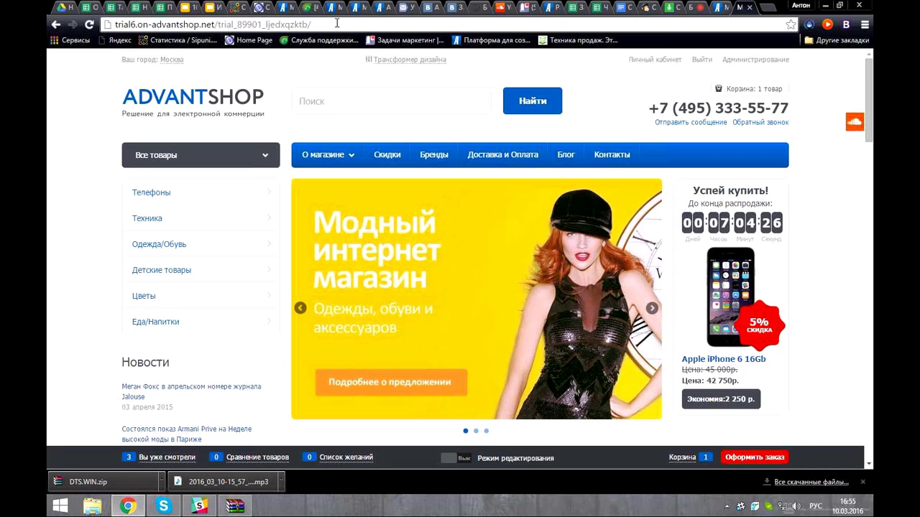
key("alt+shift")
type("teg")
key("Return")
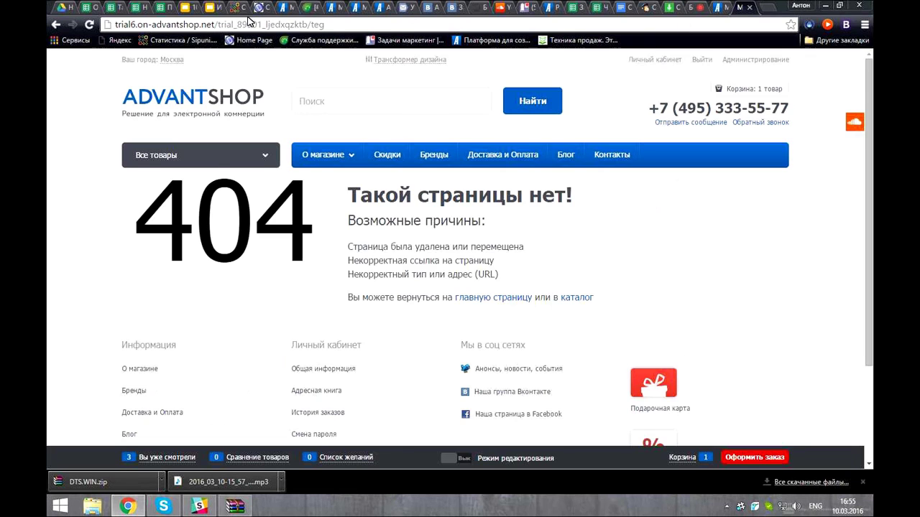
Step: Return to the 404 pages list in the administration, refresh it and open the 301 redirect field of the "teg" page
key("alt+Left")
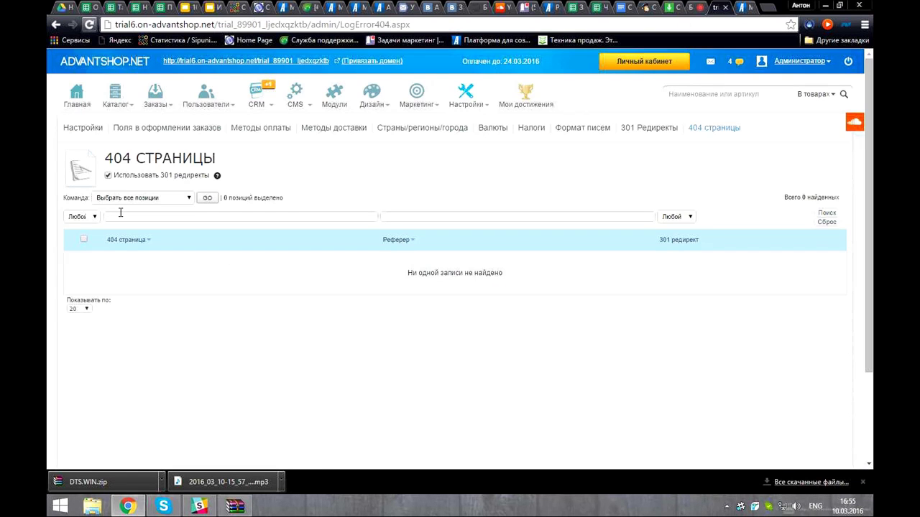
key("F5")
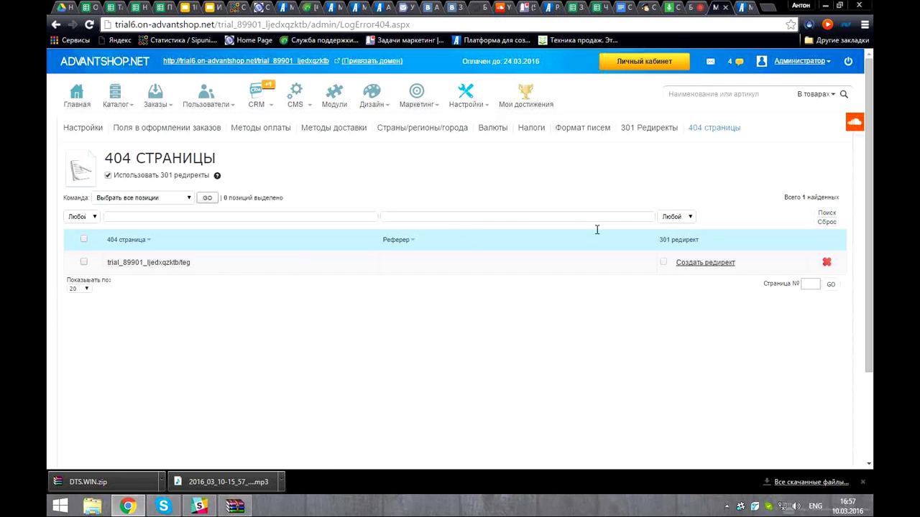
left_click(692, 265)
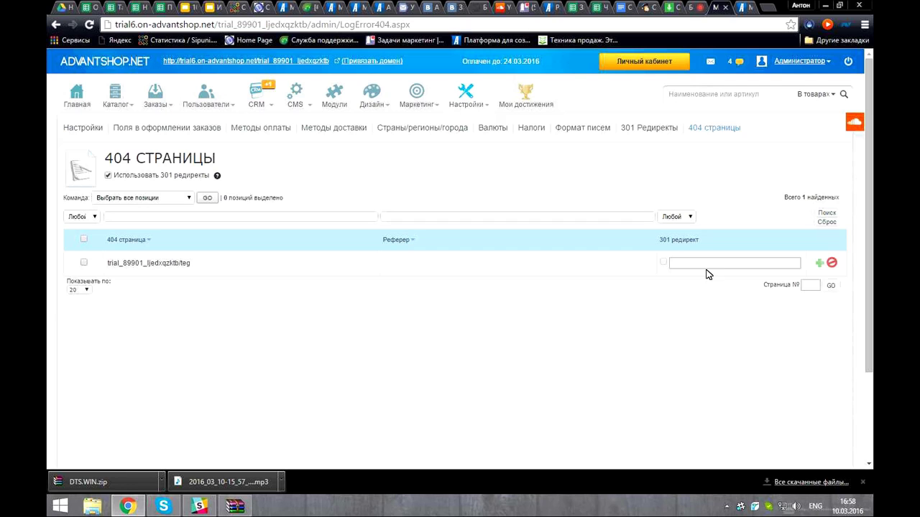
Step: Switch to the webinar chat and read the participants' questions about 404 errors
left_click(691, 7)
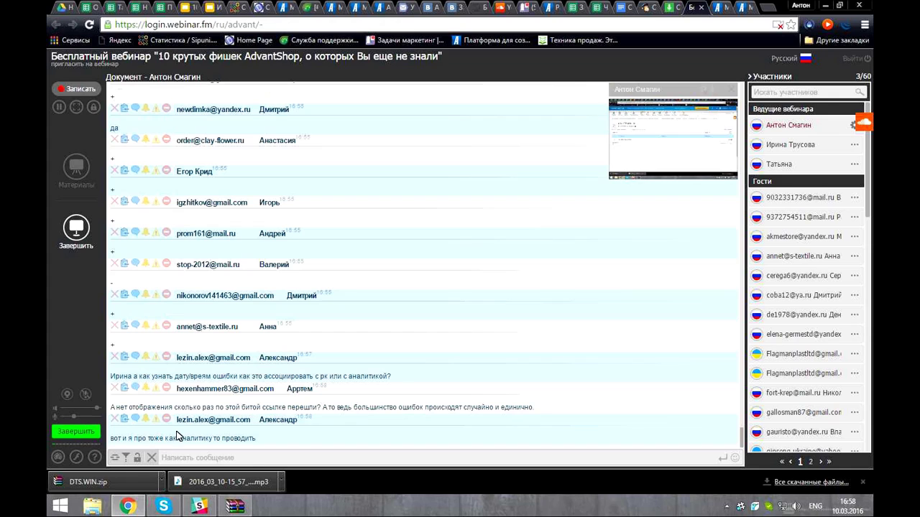
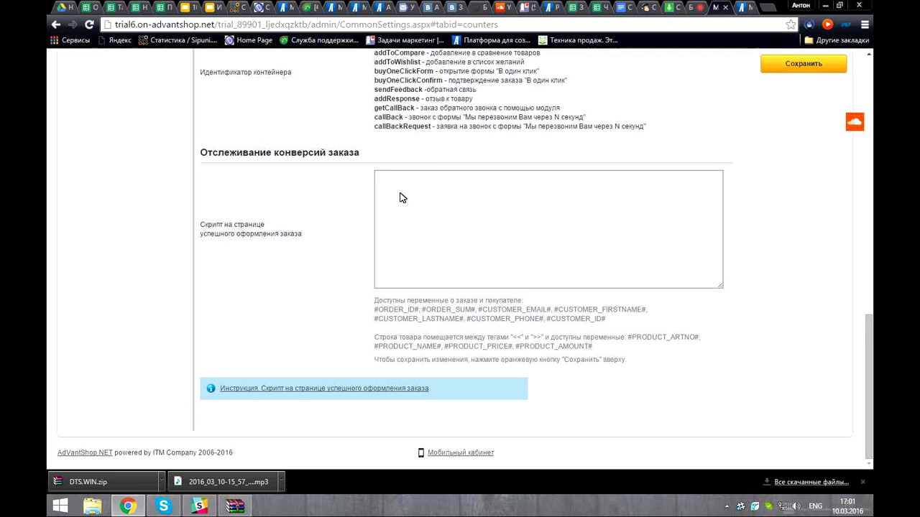
Step: Open the help instruction for the order success page script and look through its code examples to the end of the article
left_click(297, 390)
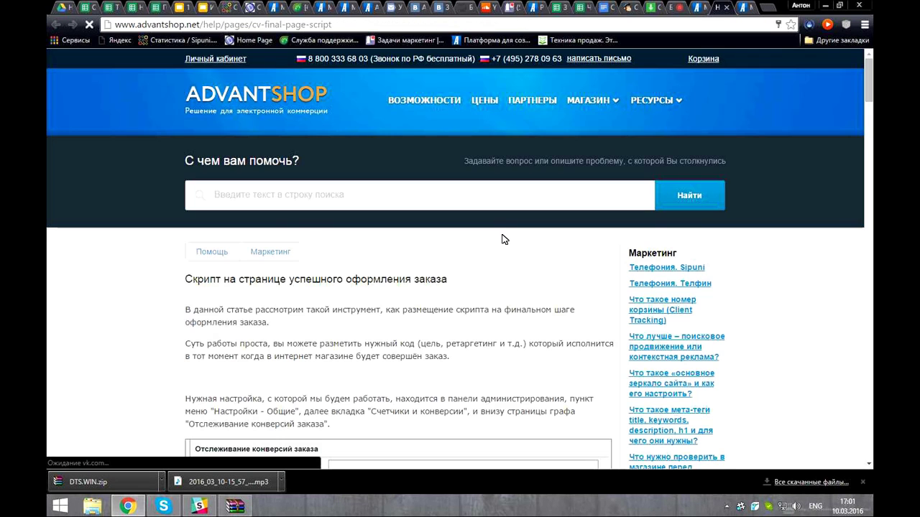
scroll(502, 243, "down", 10)
scroll(502, 244, "down", 15)
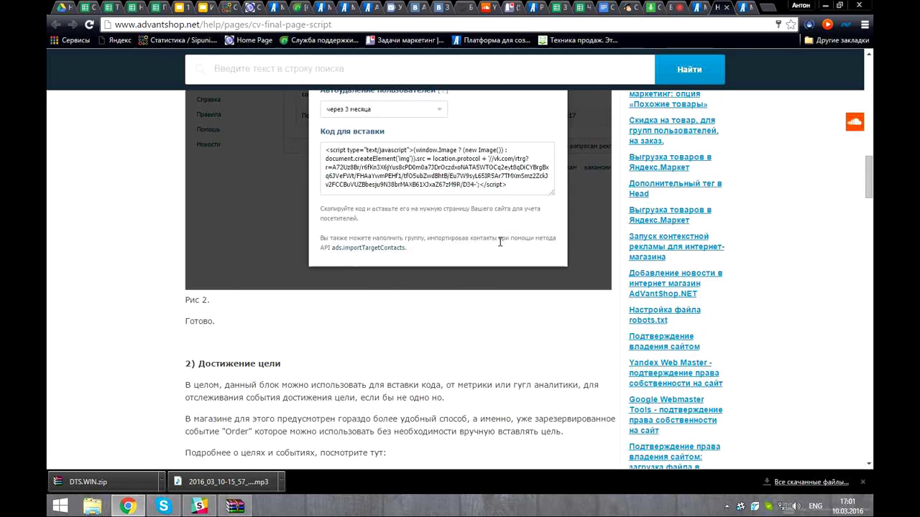
scroll(506, 247, "down", 10)
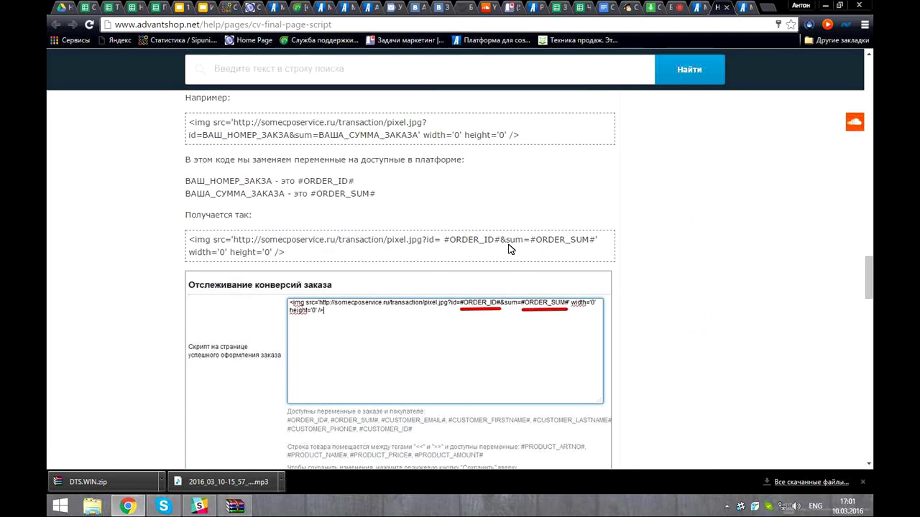
scroll(511, 250, "down", 10)
scroll(513, 249, "up", 10)
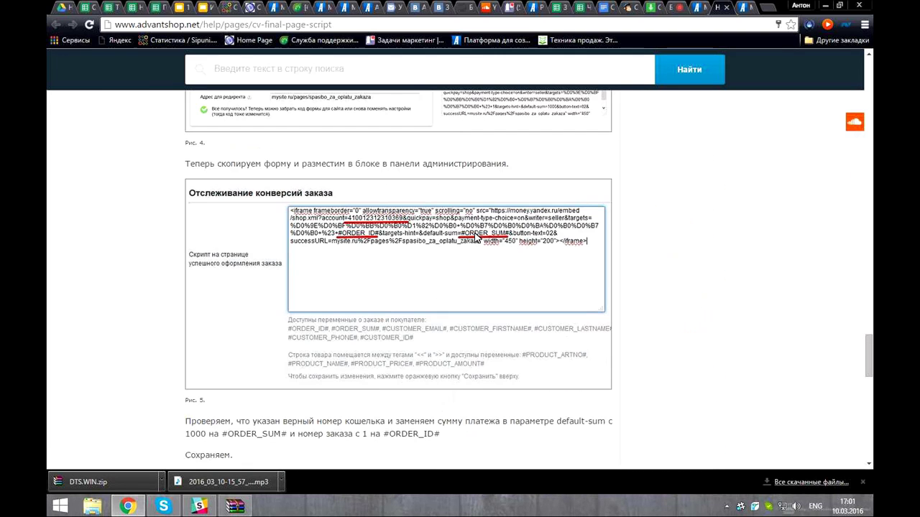
scroll(381, 216, "down", 15)
scroll(395, 253, "up", 1)
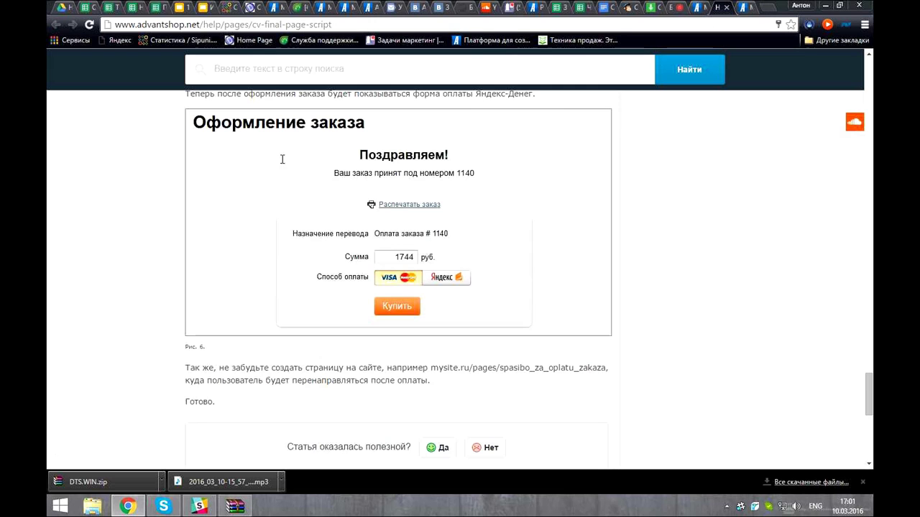
Step: Return to the order conversion tracking settings and examine the order and product variables available for the success page script
key("ctrl+shift+Tab")
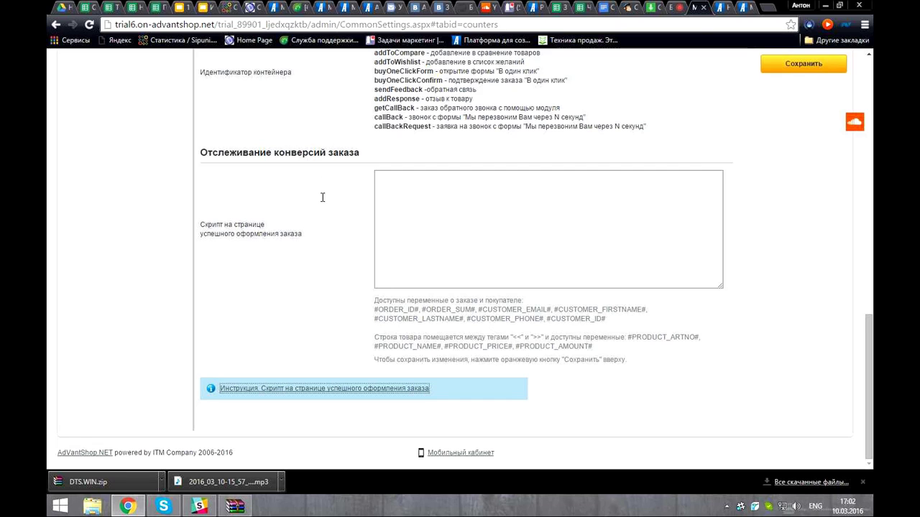
triple_click(596, 320)
left_click(411, 321)
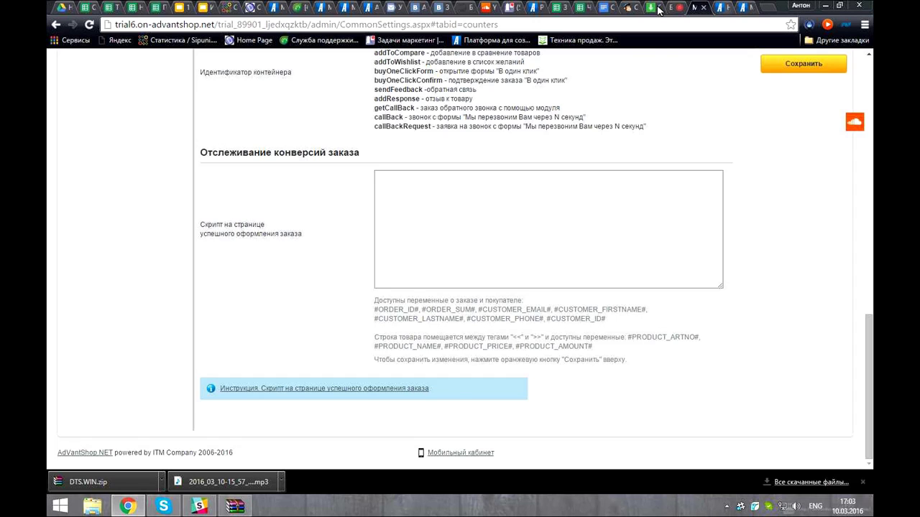
Step: Copy the address of the order success page script article and post it in the webinar chat
left_click(705, 10)
left_click(632, 8)
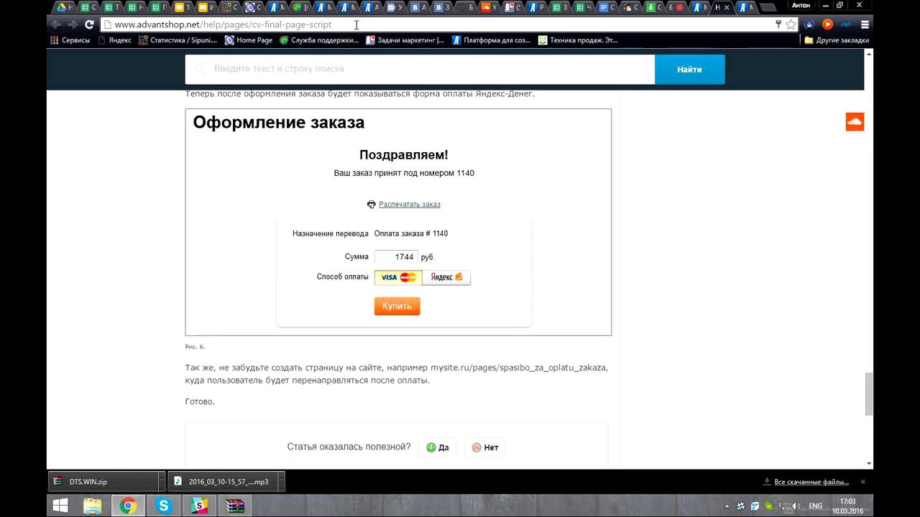
left_click(327, 24)
right_click(402, 21)
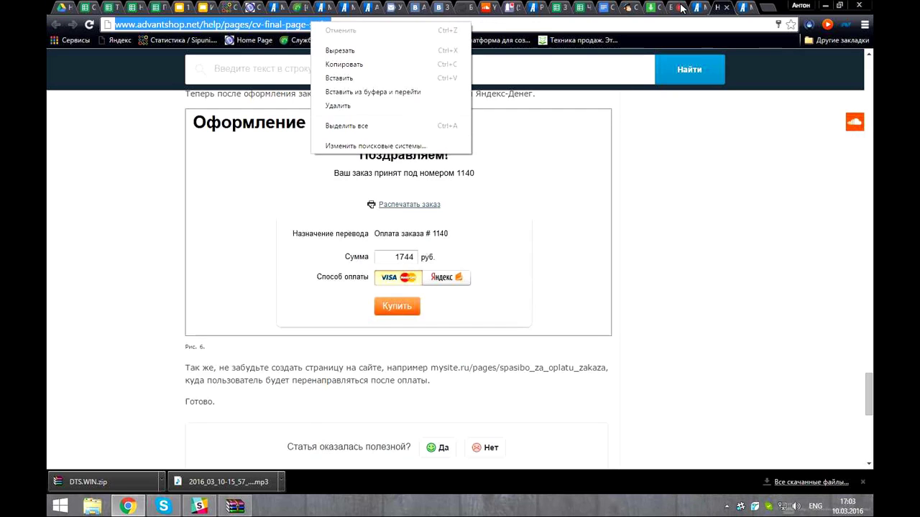
left_click(338, 63)
key("ctrl+shift+Tab")
key("ctrl+shift+Tab")
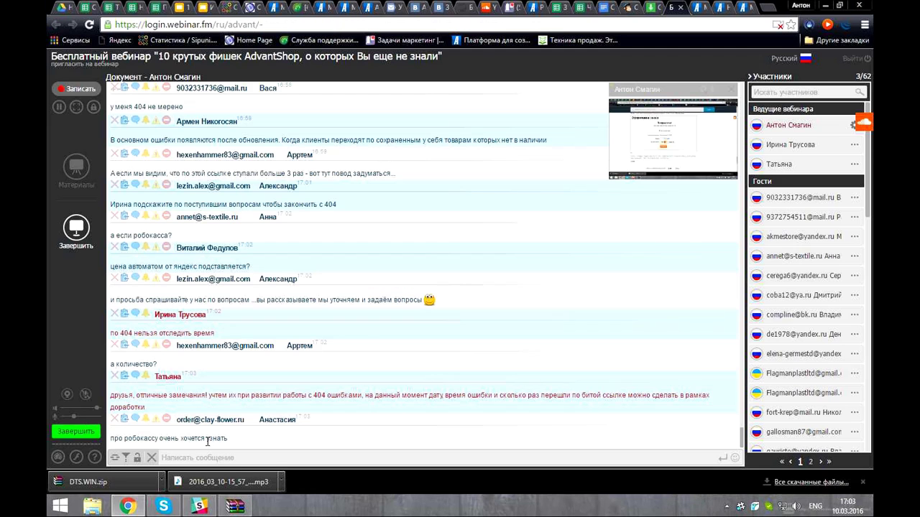
type("http://www.advantshop.net/help/pages/cv-final-page-script")
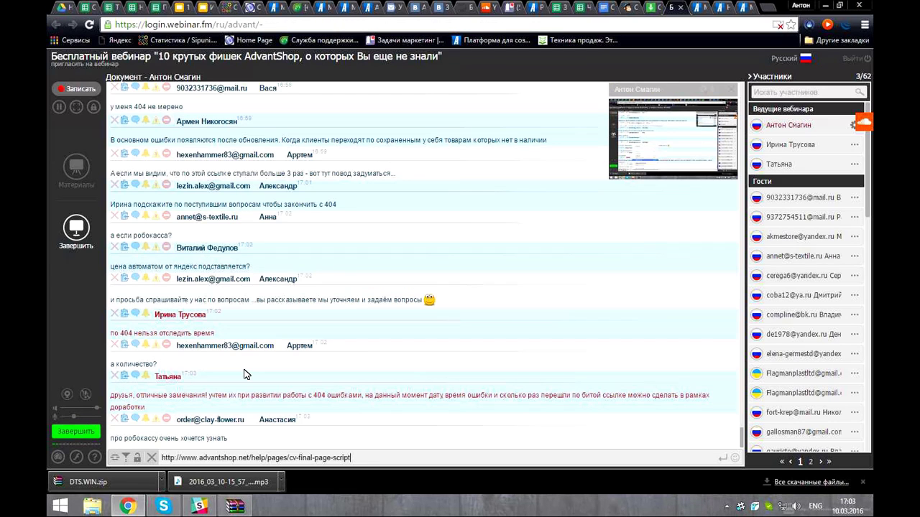
key("Return")
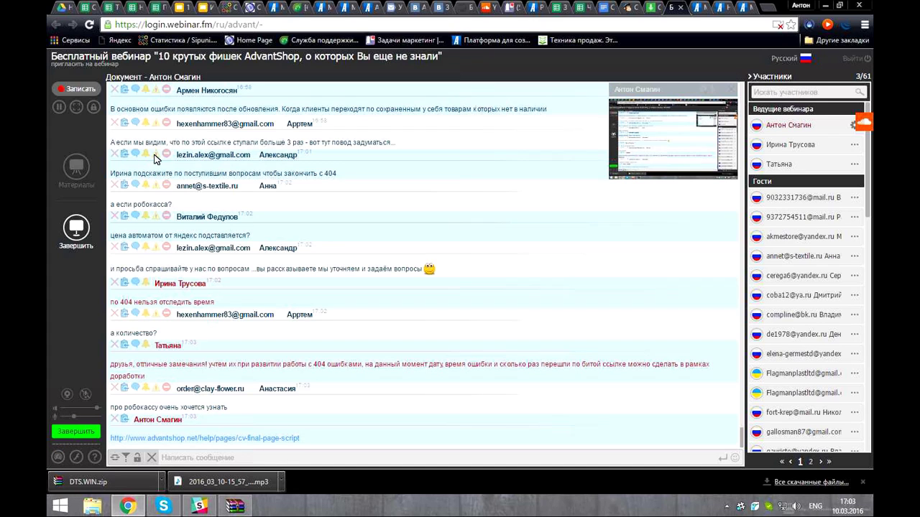
Step: Open the webinar materials and start showing the presentation "10 крутых фишек AdvantShop о которых вы еще не знали.pptx"
left_click(86, 183)
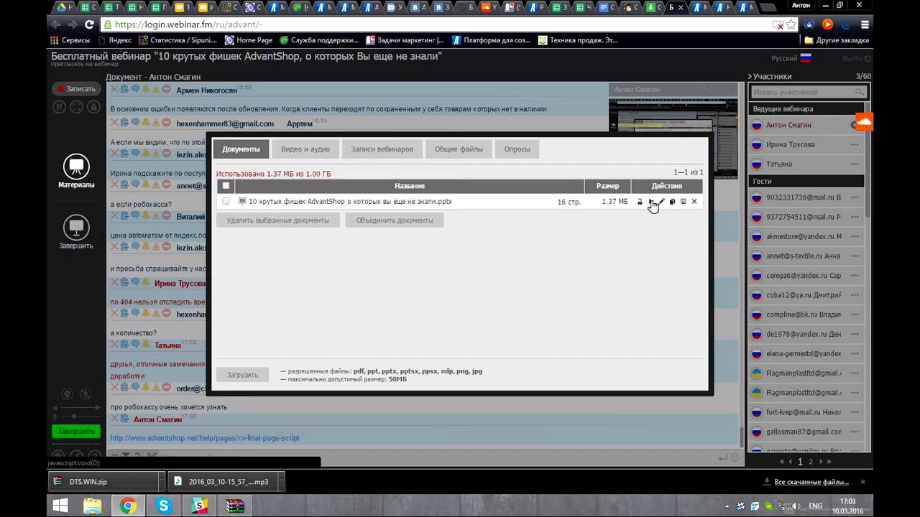
left_click(650, 202)
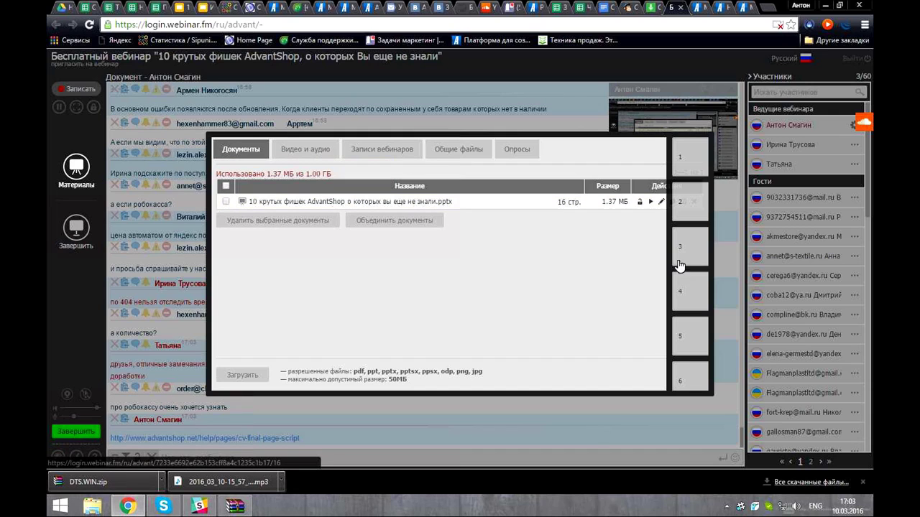